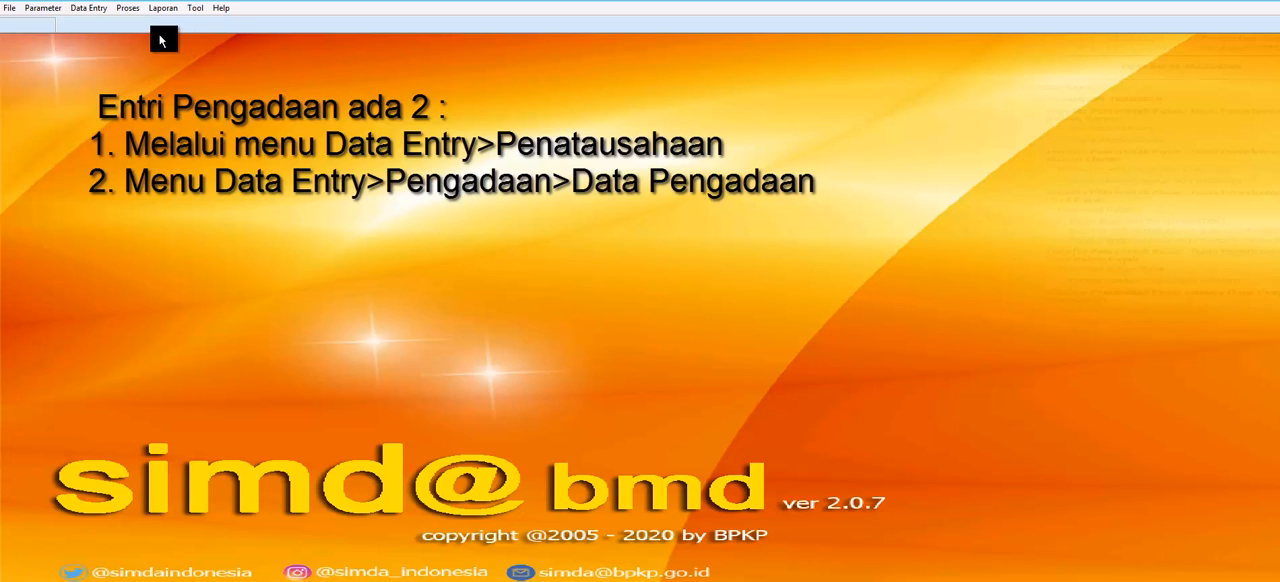
left_click(90, 10)
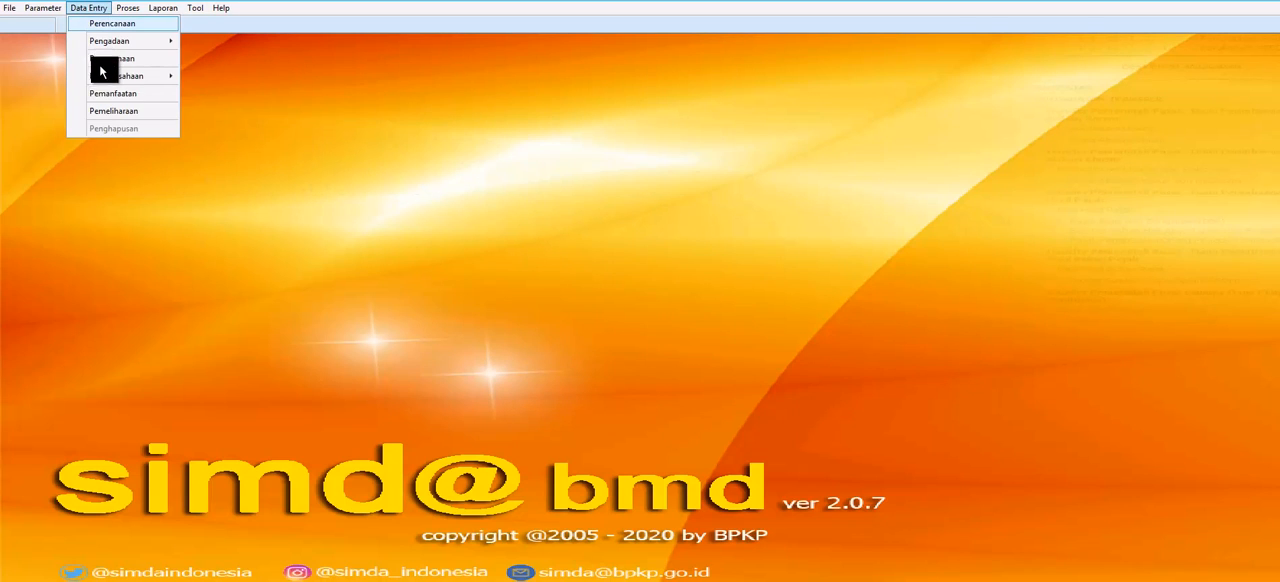
mouse_move(104, 78)
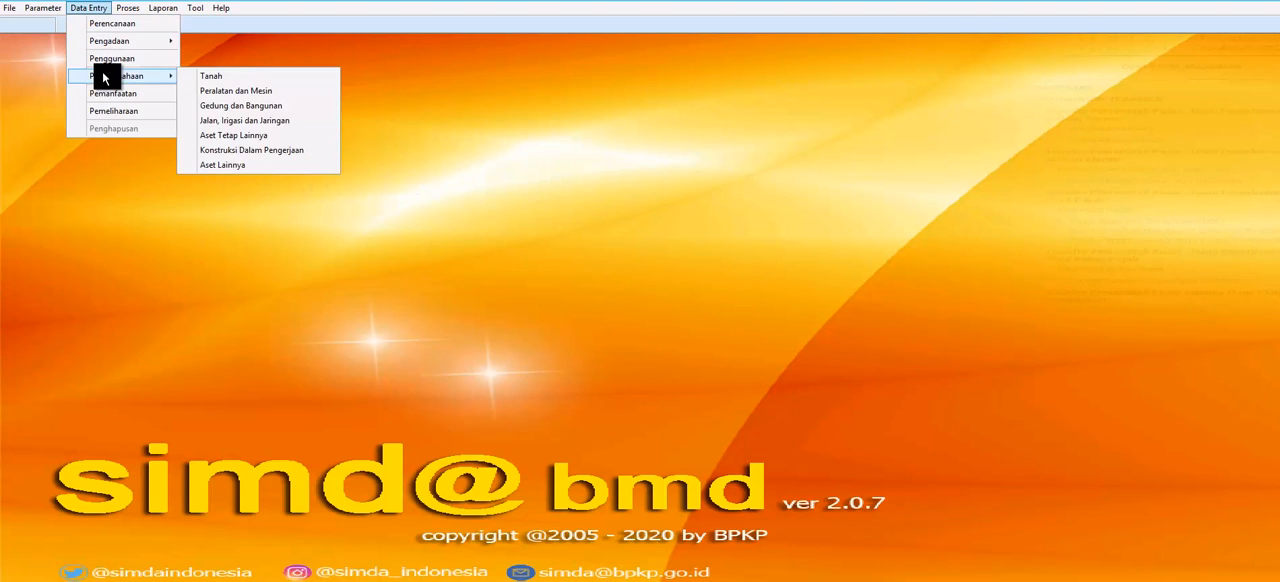
left_click(574, 105)
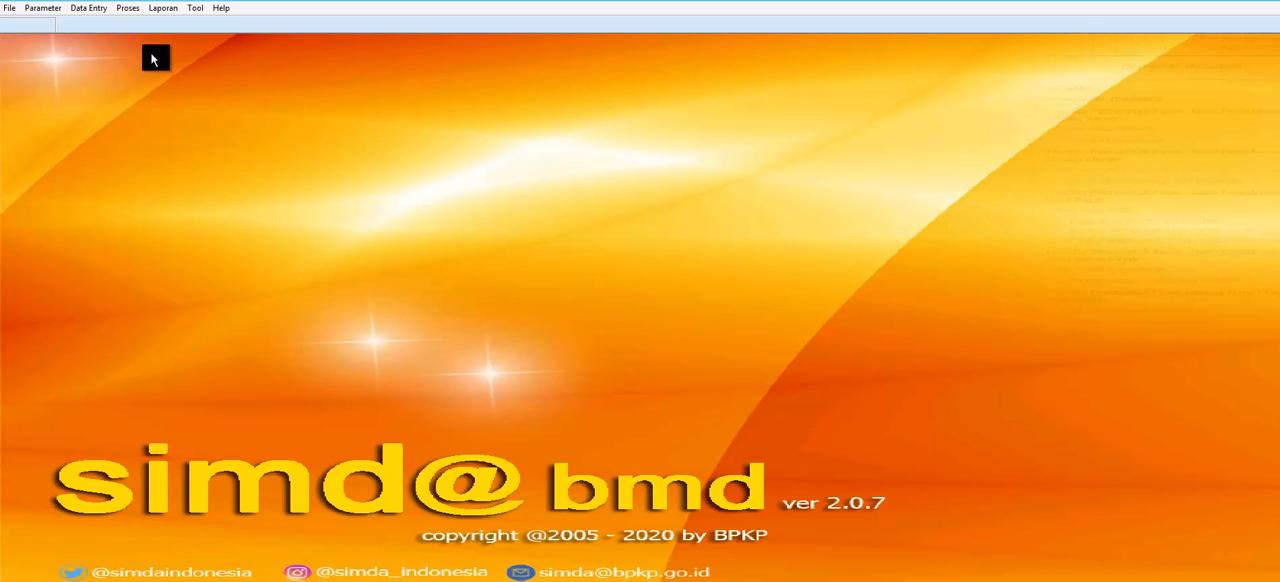
Step: Open the procurement data (Data Pengadaan) for unit Dinas Kesehatan, choosing its unit, sub unit and UPB
left_click(88, 15)
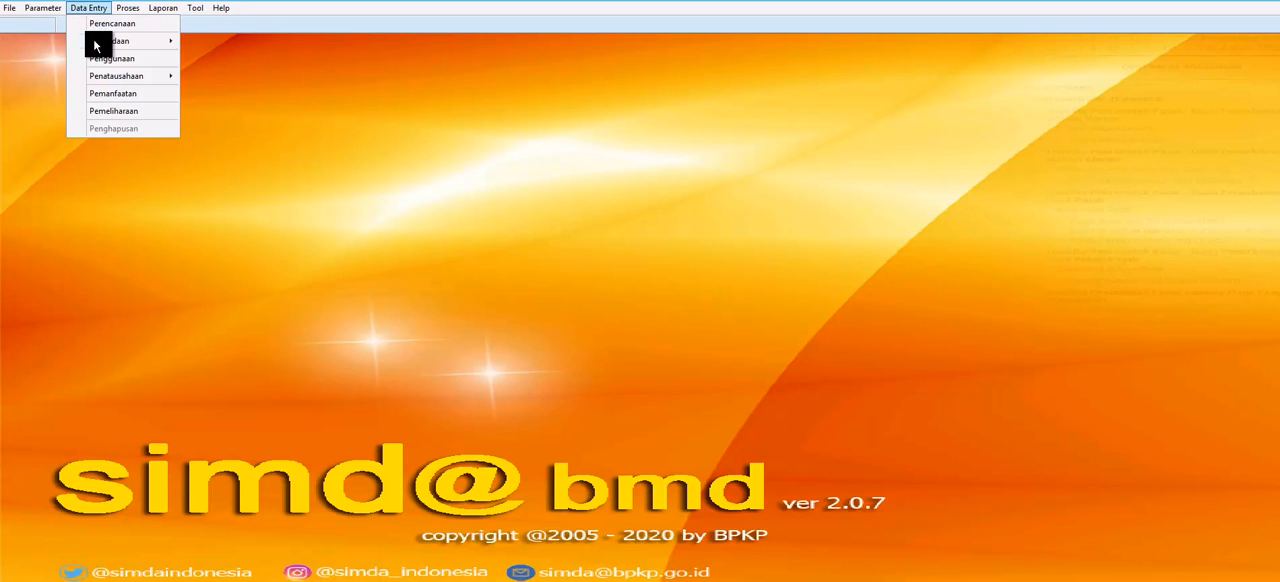
mouse_move(94, 40)
left_click(214, 46)
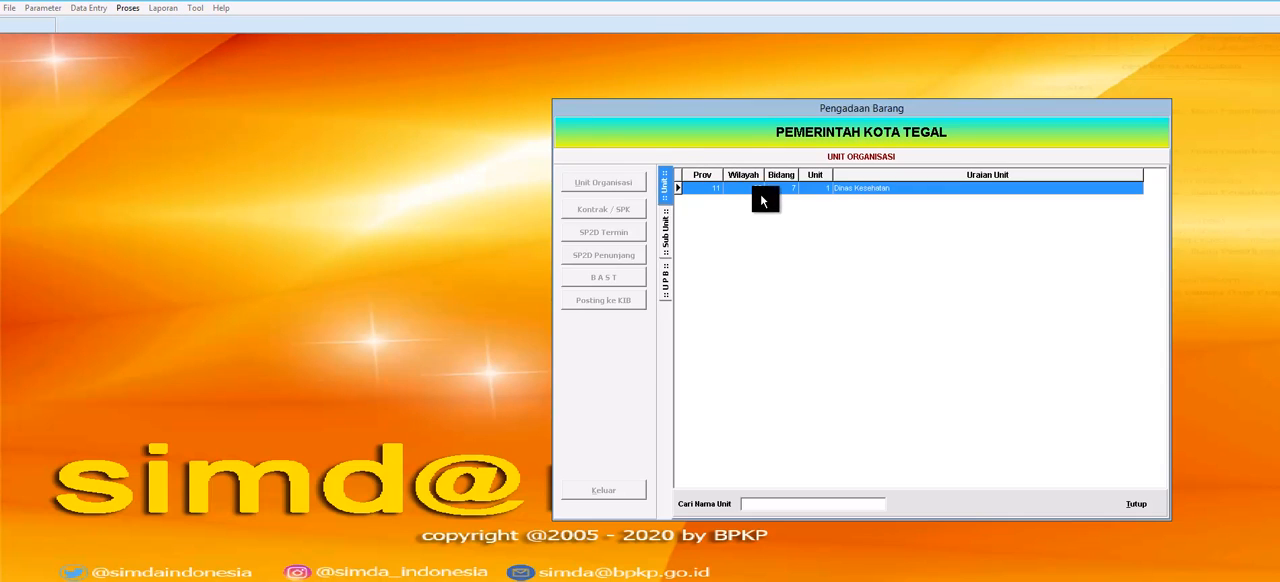
double_click(837, 189)
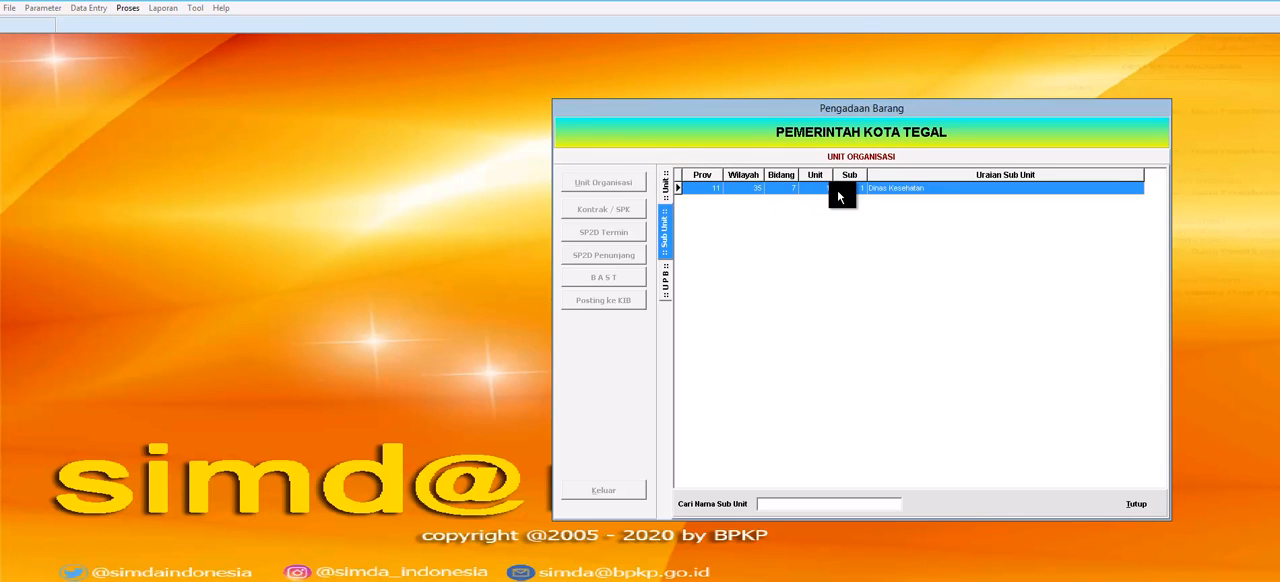
double_click(838, 194)
double_click(838, 194)
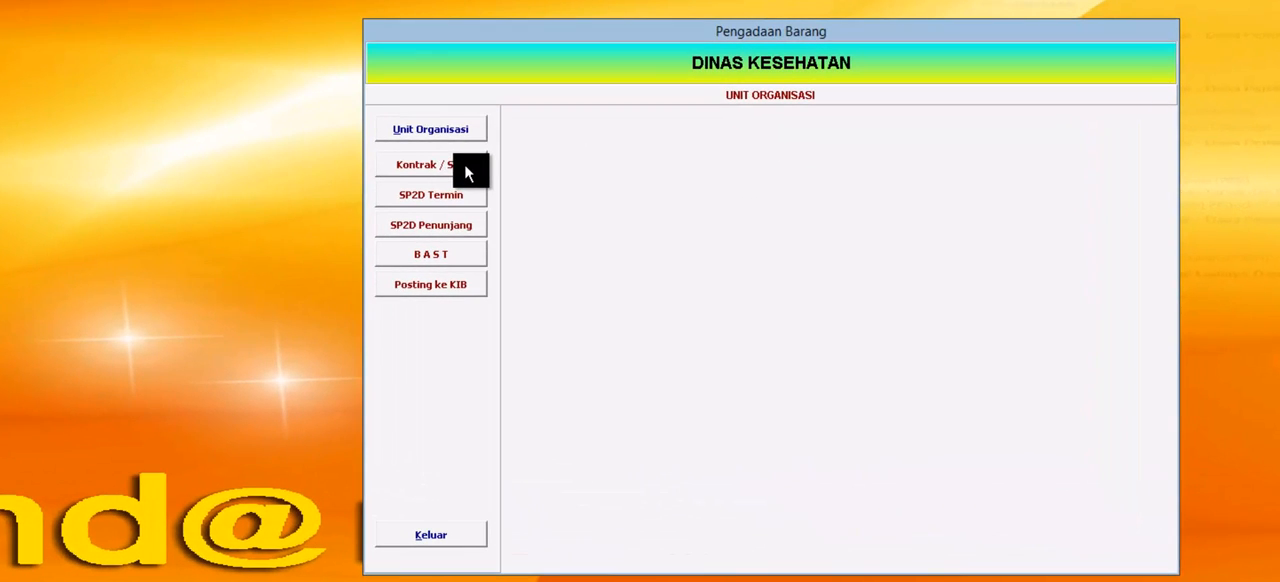
Step: Examine the contract data and the item details of the Pengadaan AC contract, closing the contract records when done
left_click(465, 168)
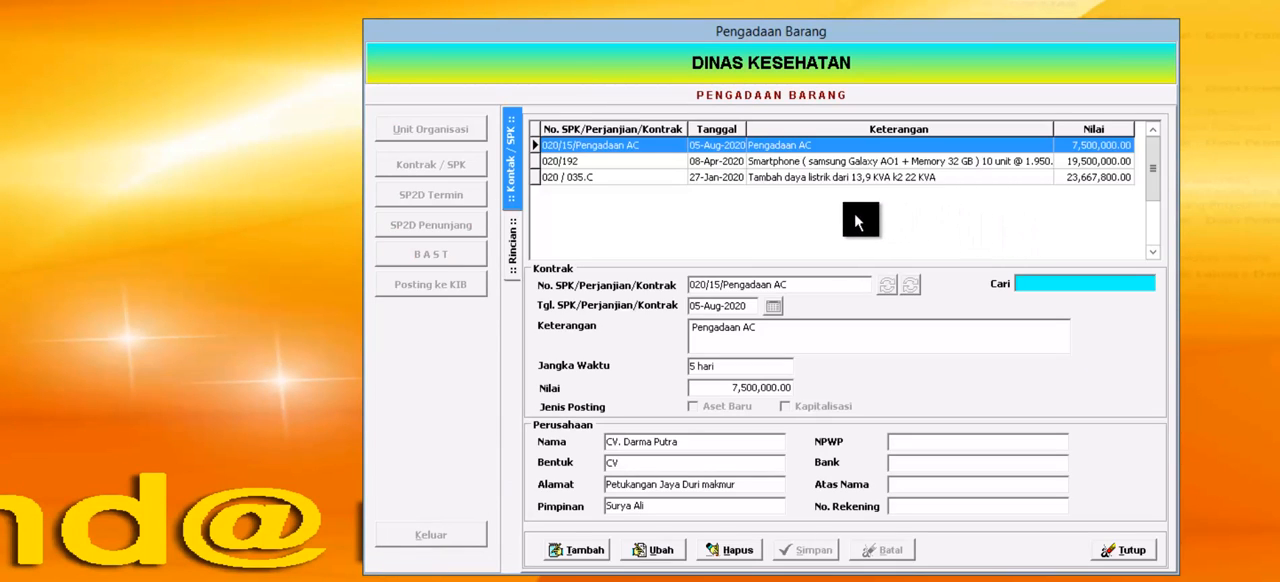
double_click(793, 142)
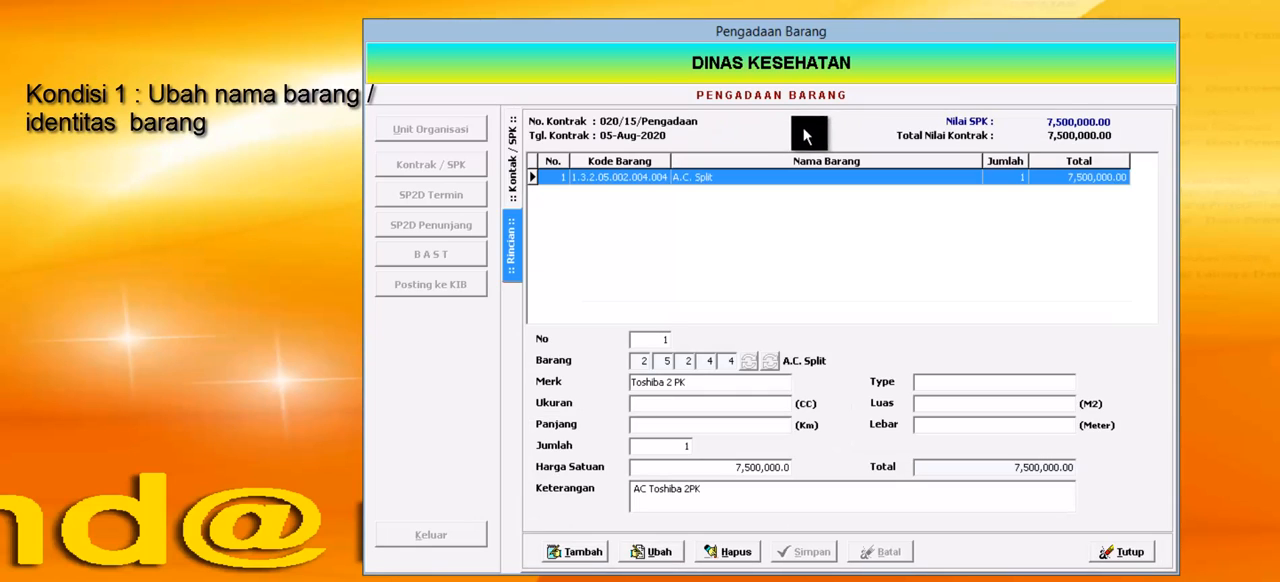
left_click(511, 172)
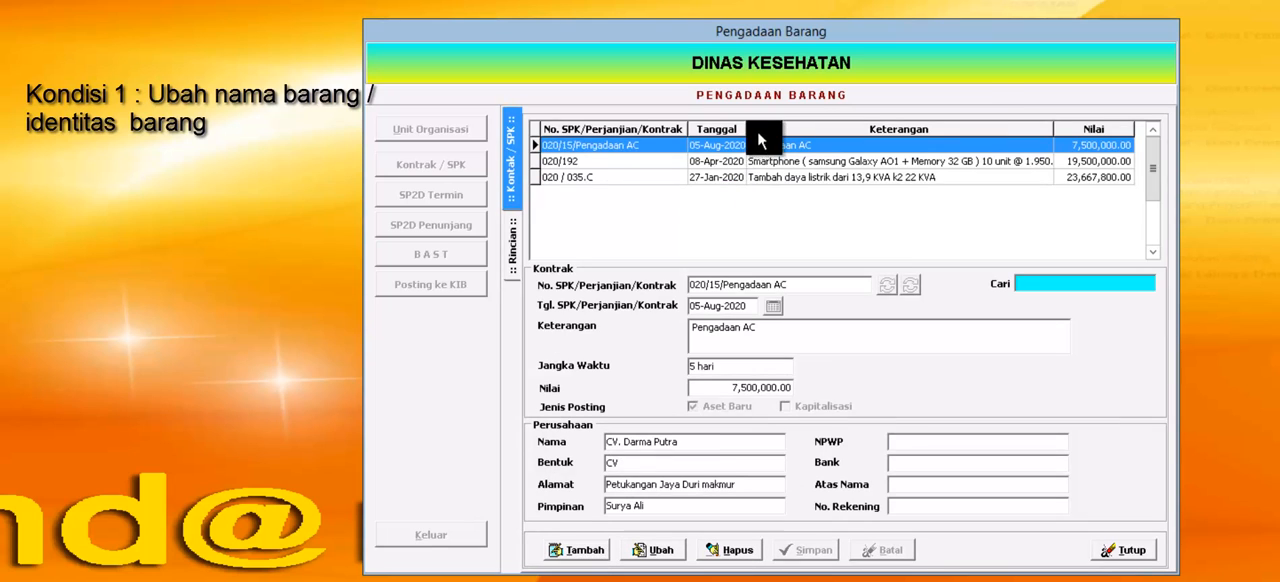
double_click(756, 146)
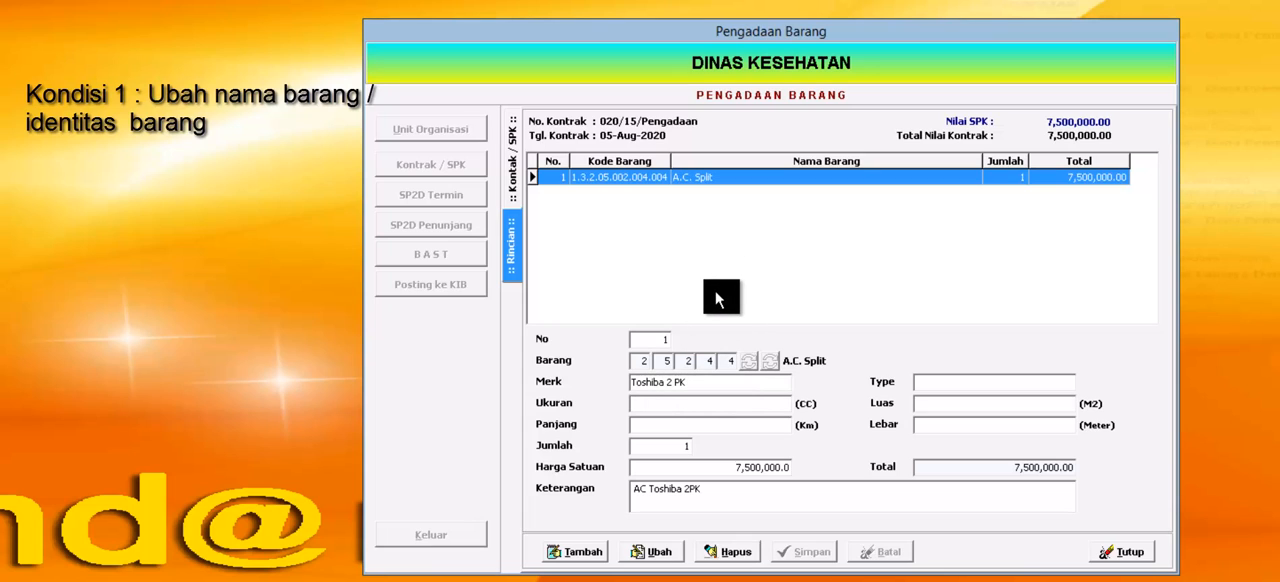
left_click(1122, 556)
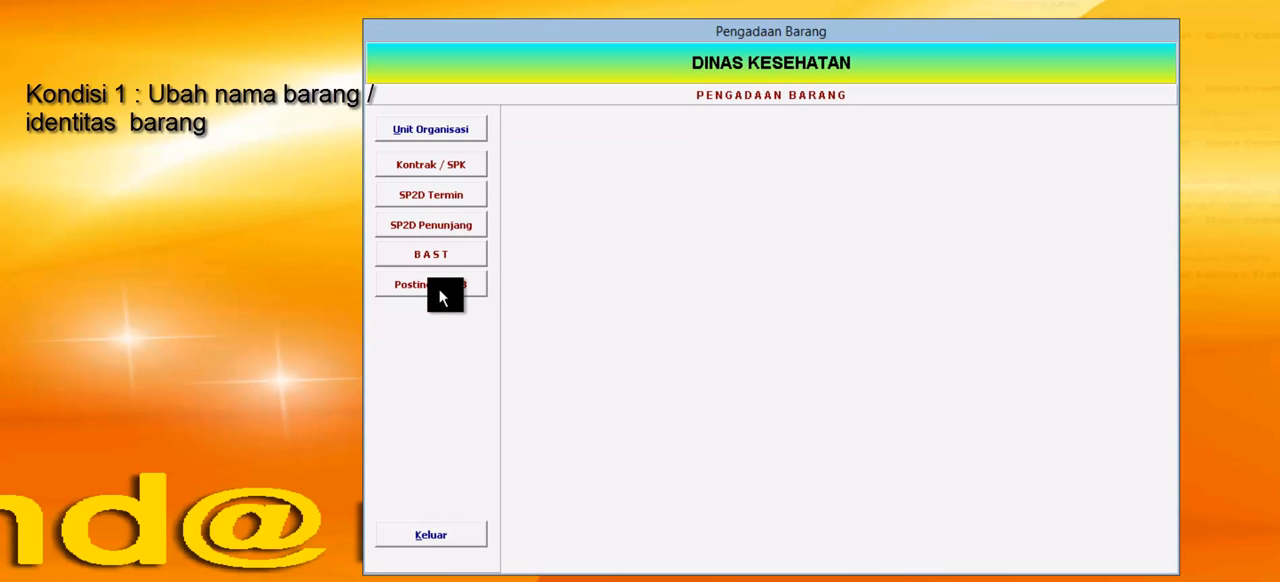
left_click(464, 160)
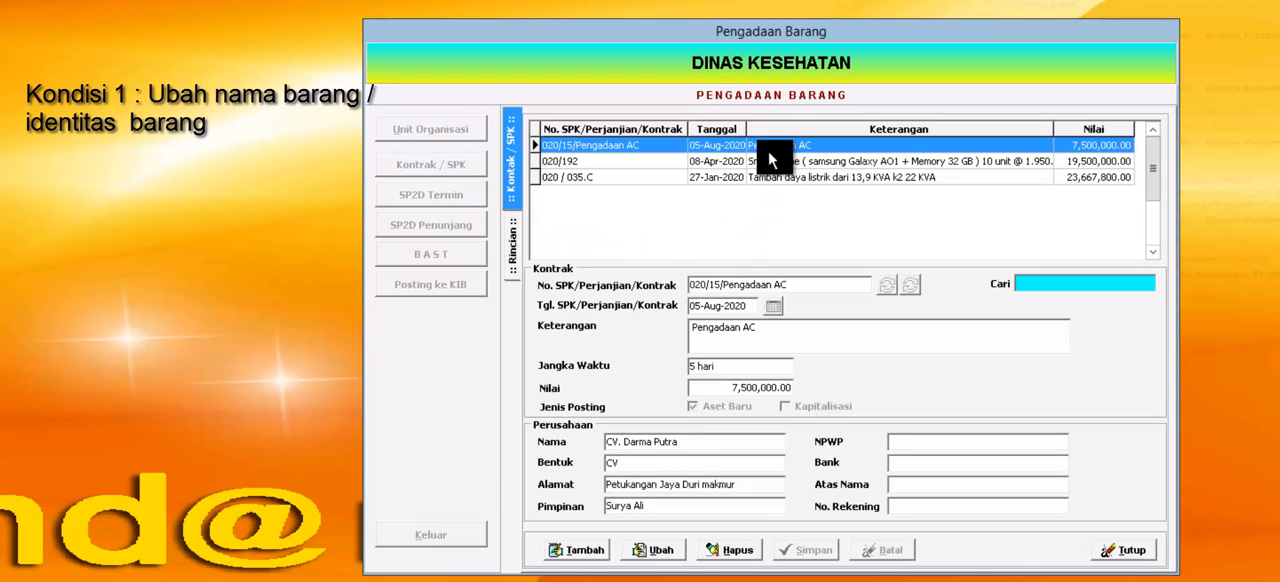
double_click(771, 143)
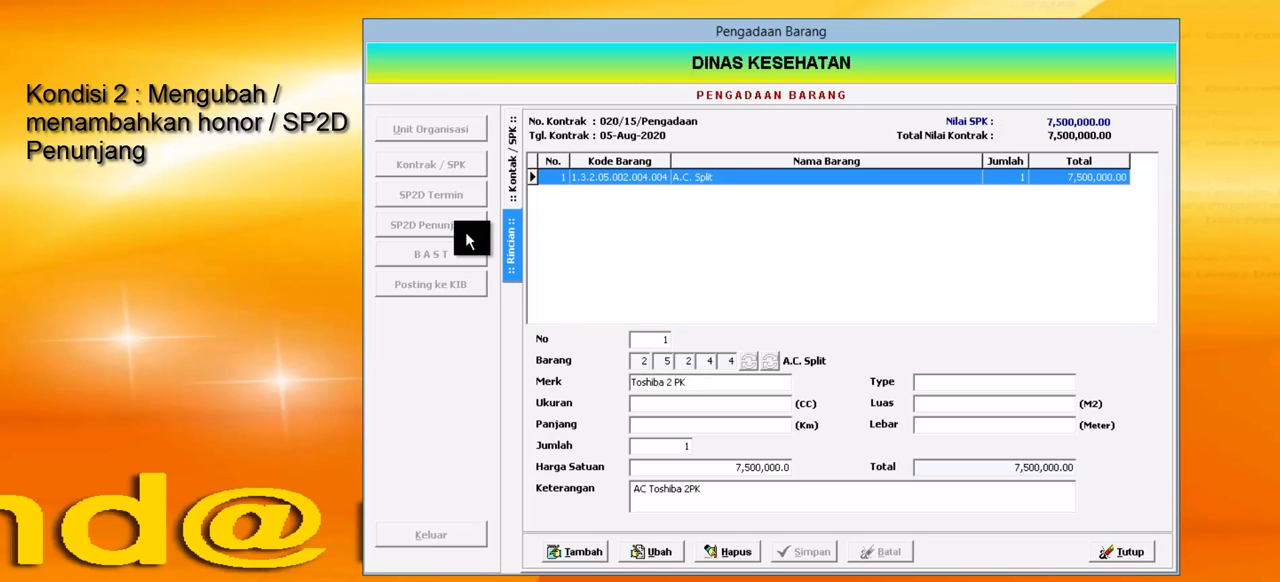
left_click(1106, 558)
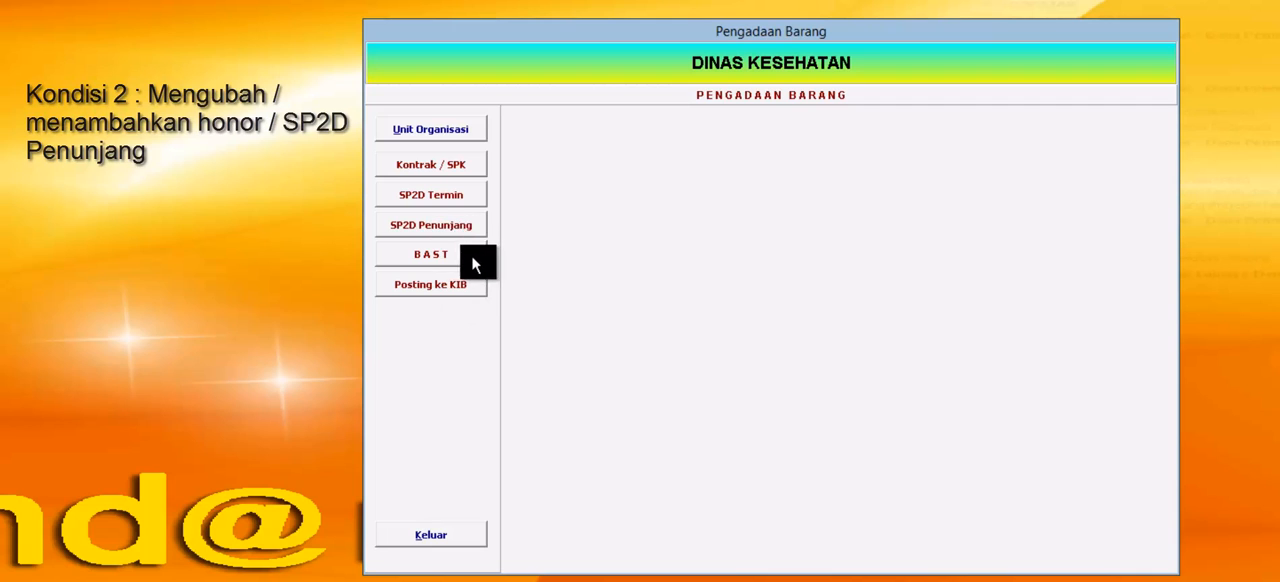
left_click(459, 170)
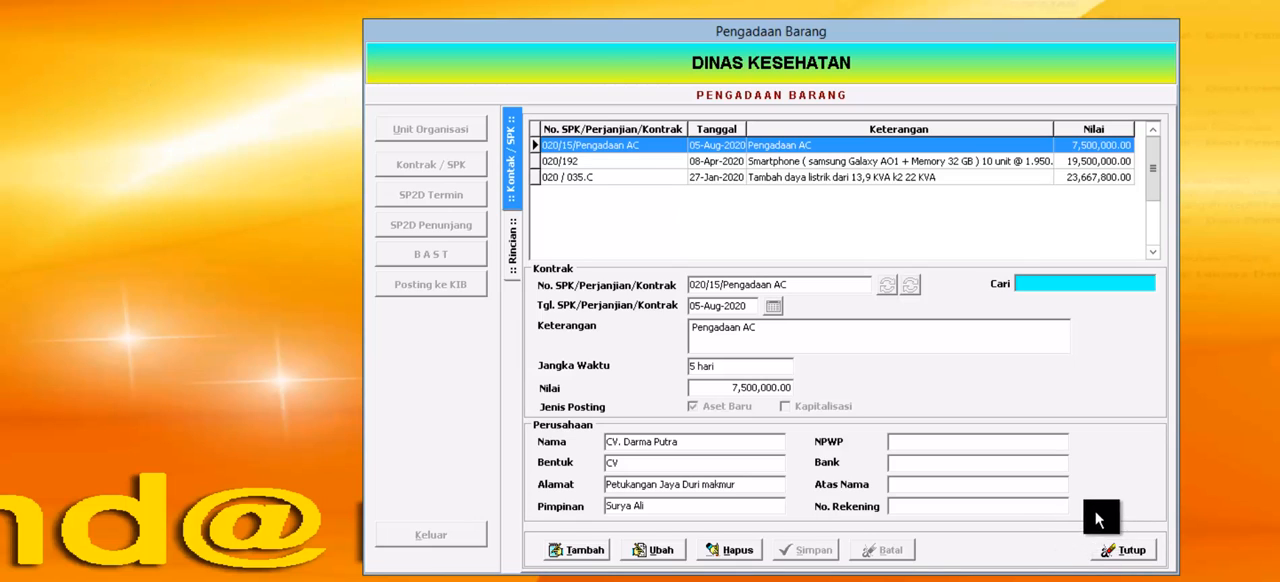
left_click(1124, 552)
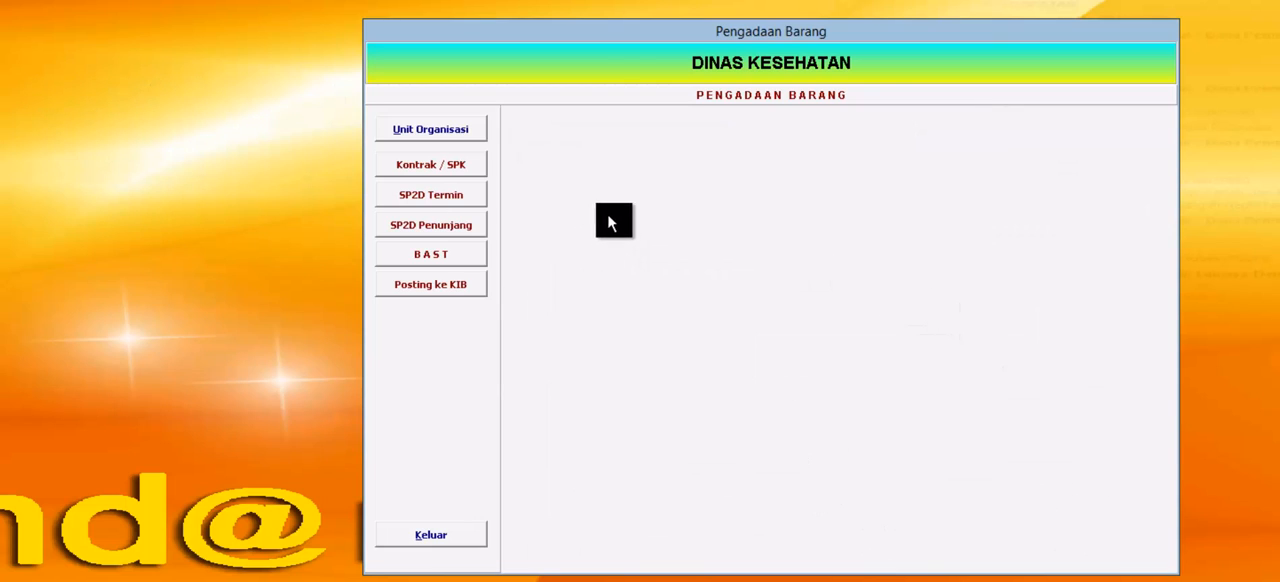
Step: Try to edit the A.C. Split item in the details of the Pengadaan AC contract, leaving the contract records when done
left_click(455, 168)
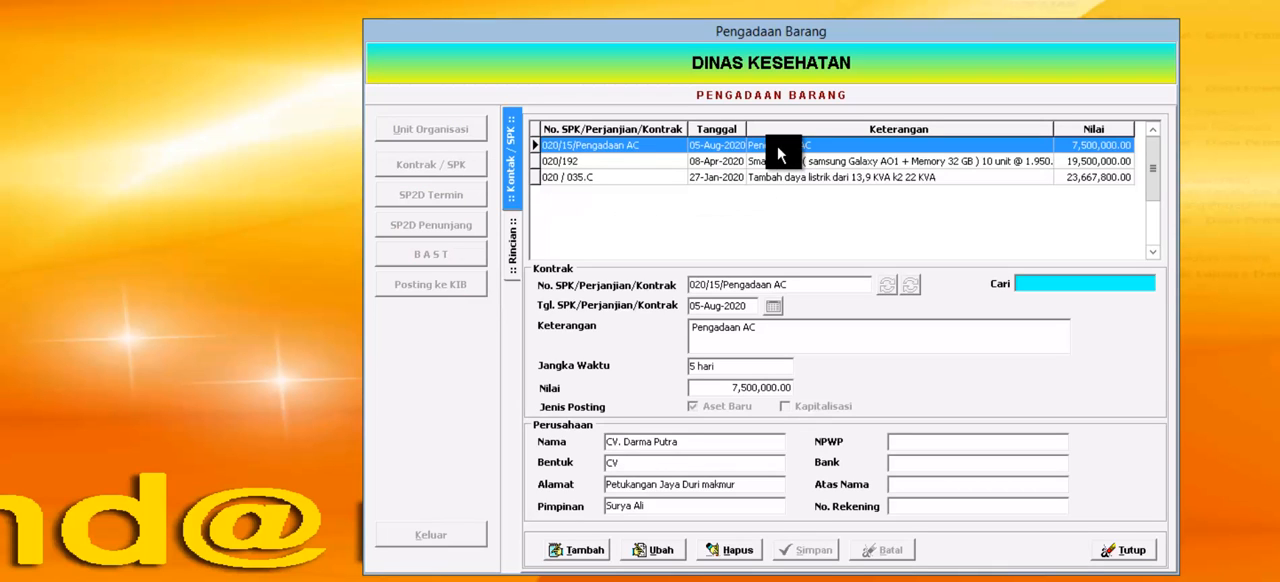
double_click(779, 150)
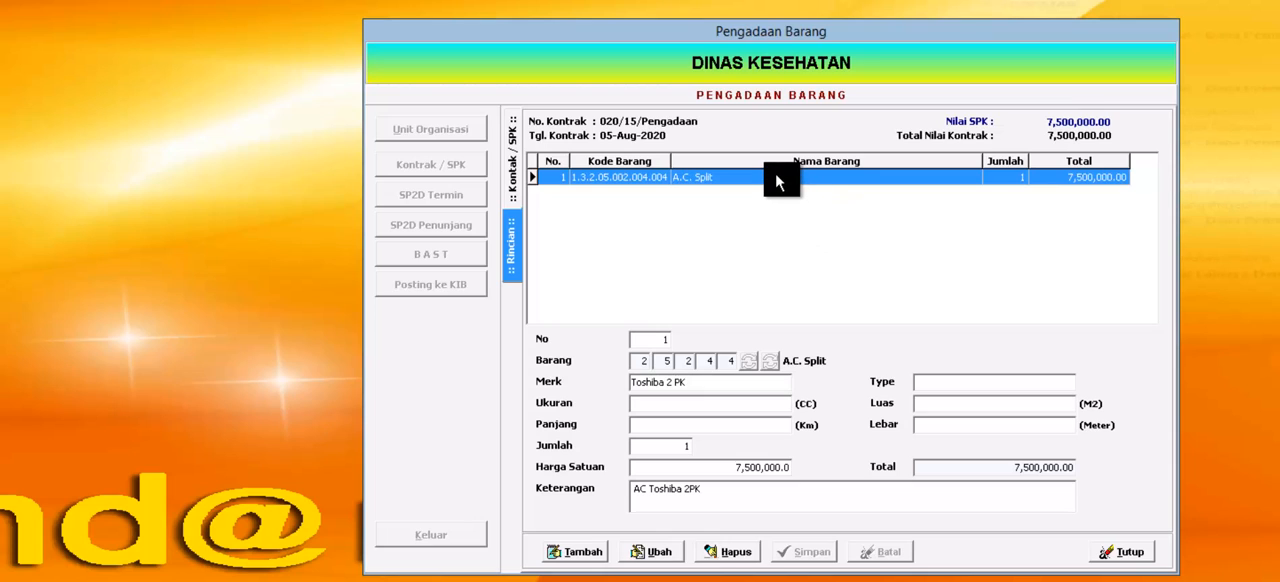
left_click(660, 553)
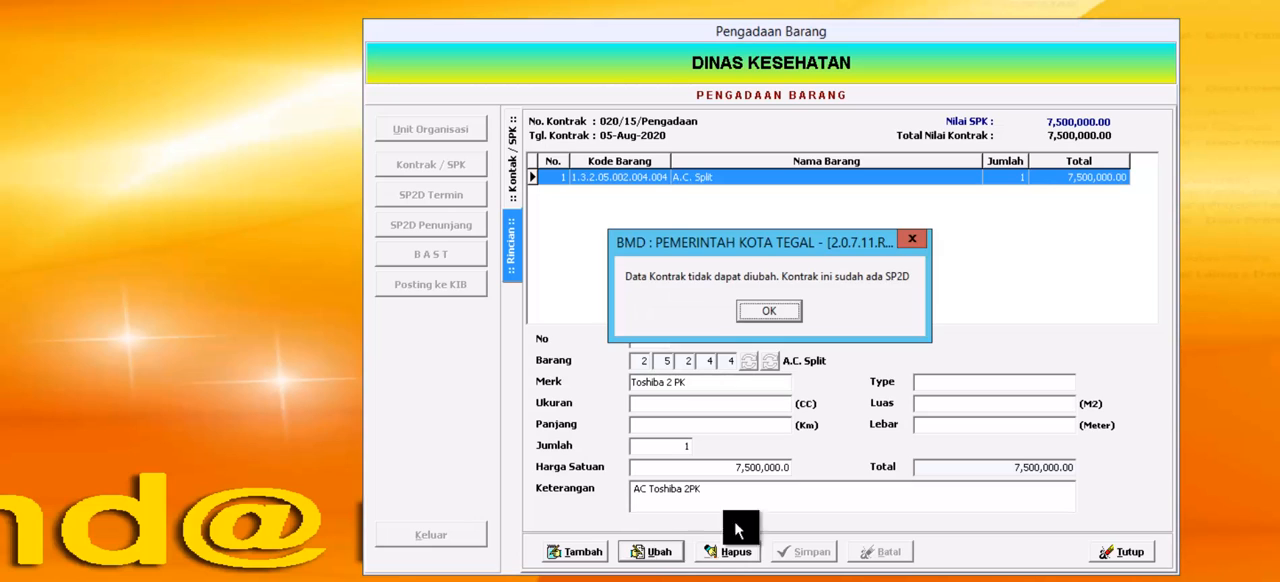
left_click(779, 311)
left_click(1137, 563)
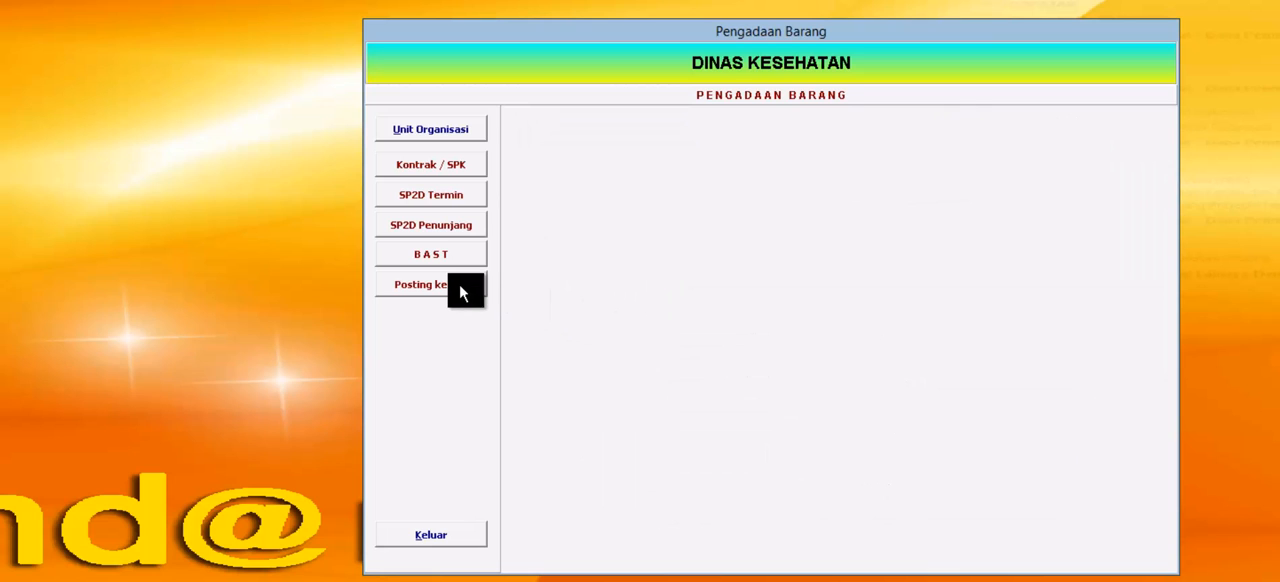
Step: Open the Pengadaan AC contract from the new-asset contracts already posted to KIB
left_click(459, 288)
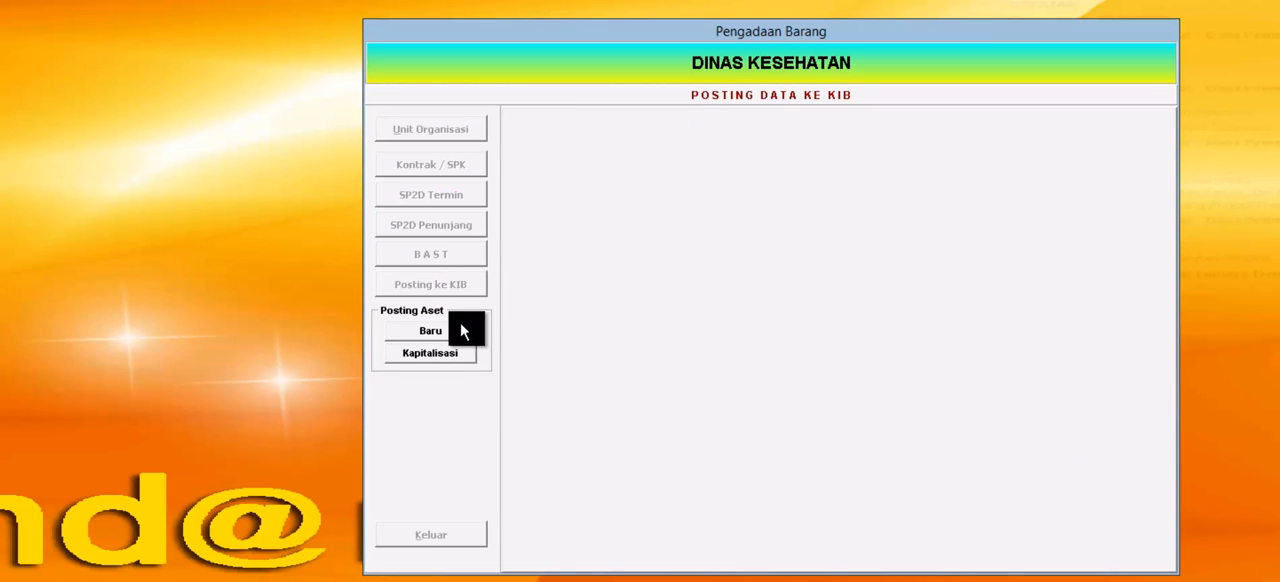
left_click(450, 330)
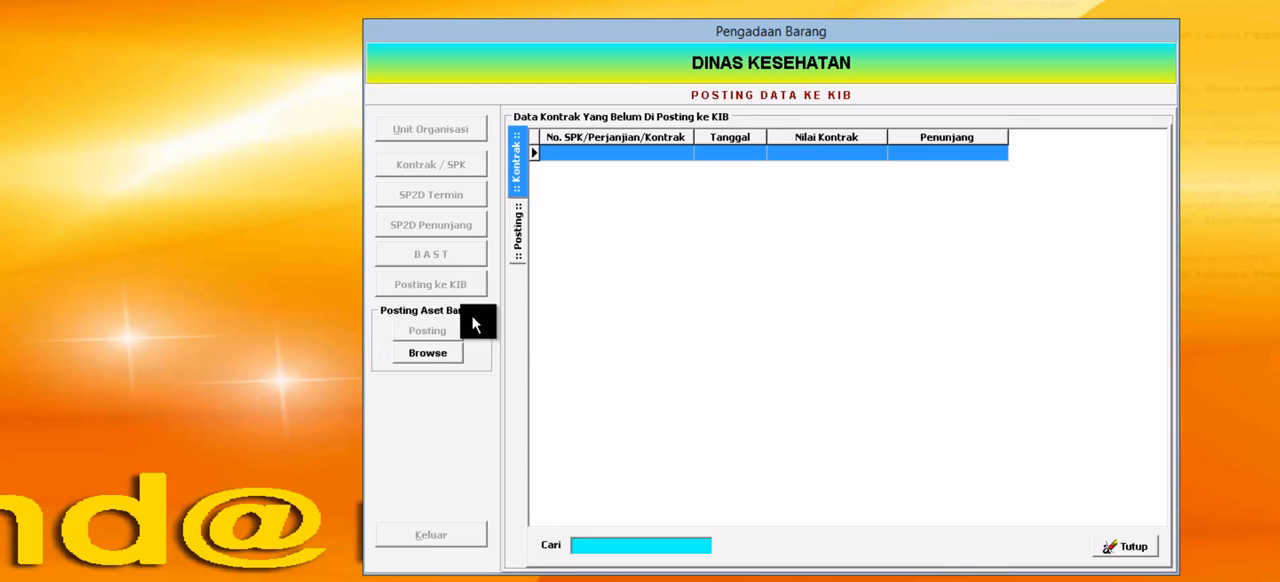
left_click(437, 351)
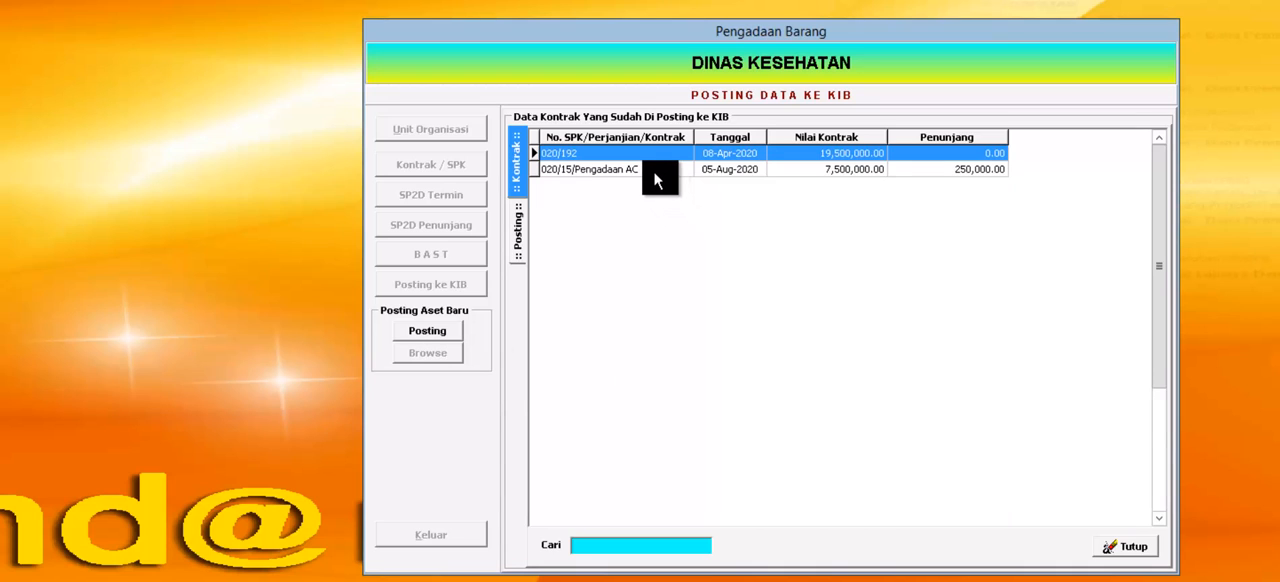
left_click(655, 172)
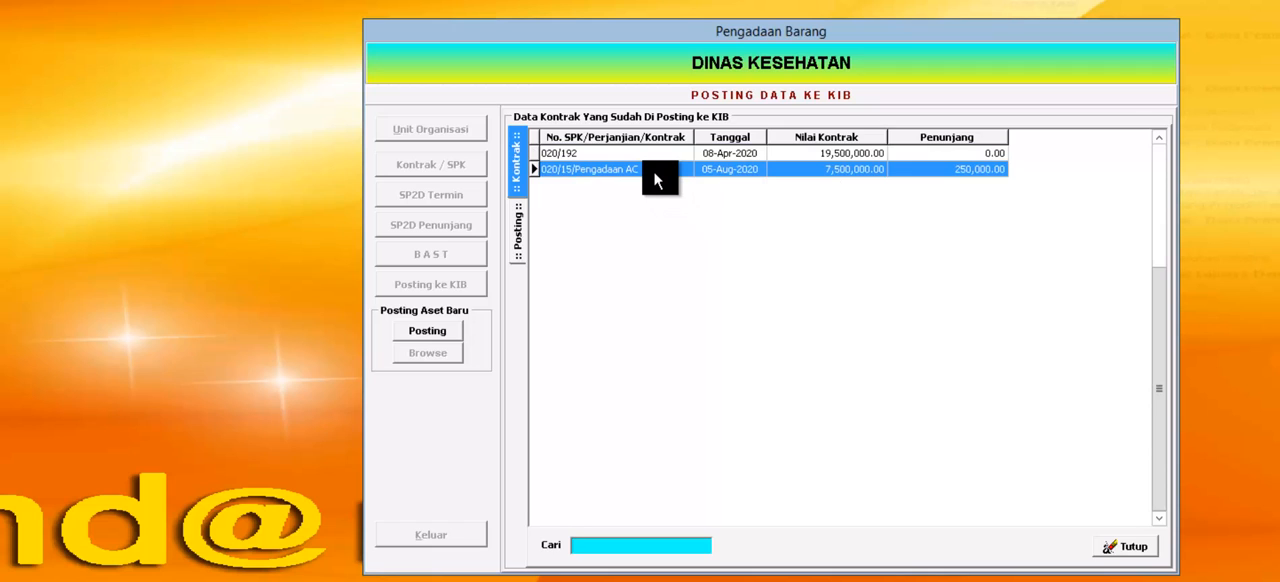
double_click(653, 172)
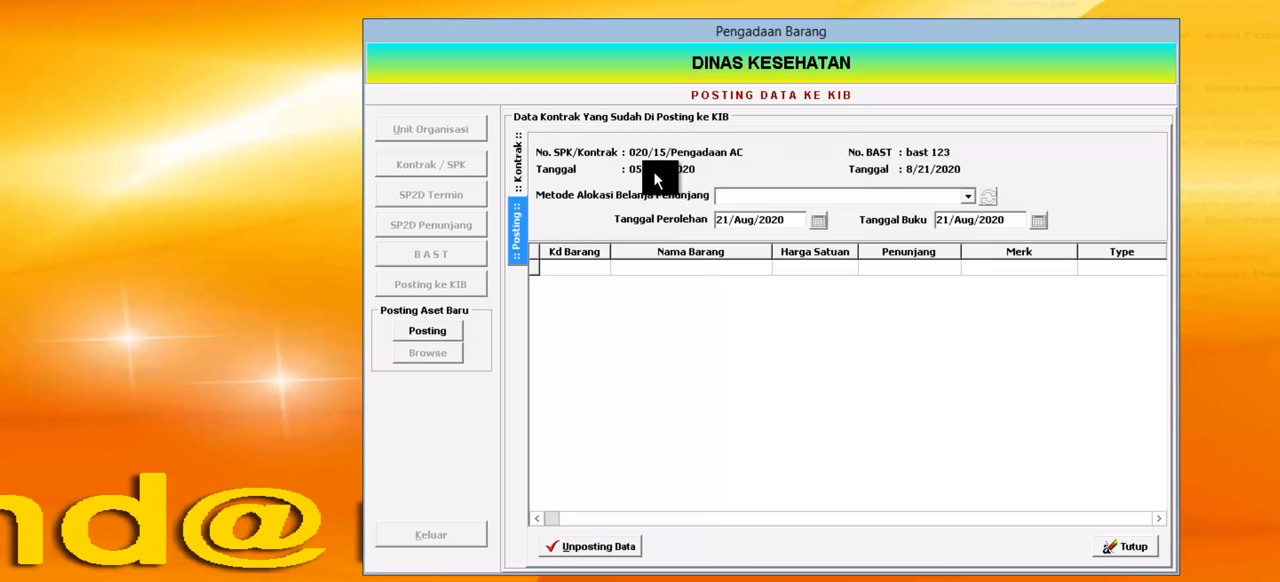
Step: Set the supporting-cost allocation method to Dialokasikan ke Belanja Terbesar and unpost the Pengadaan AC contract from KIB
left_click(969, 197)
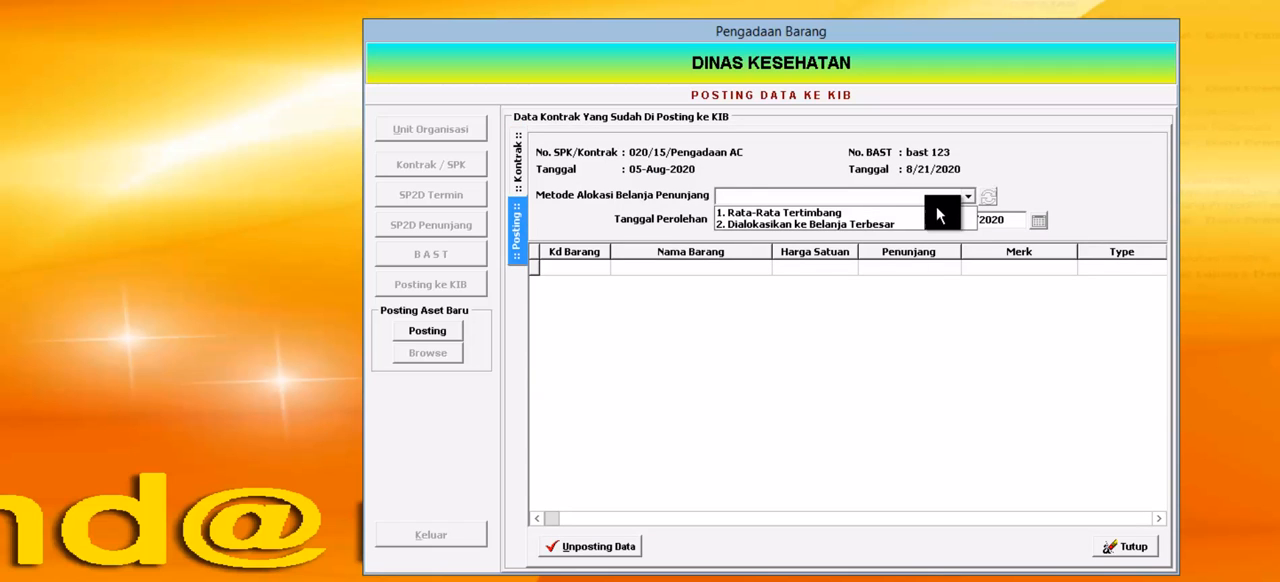
left_click(918, 212)
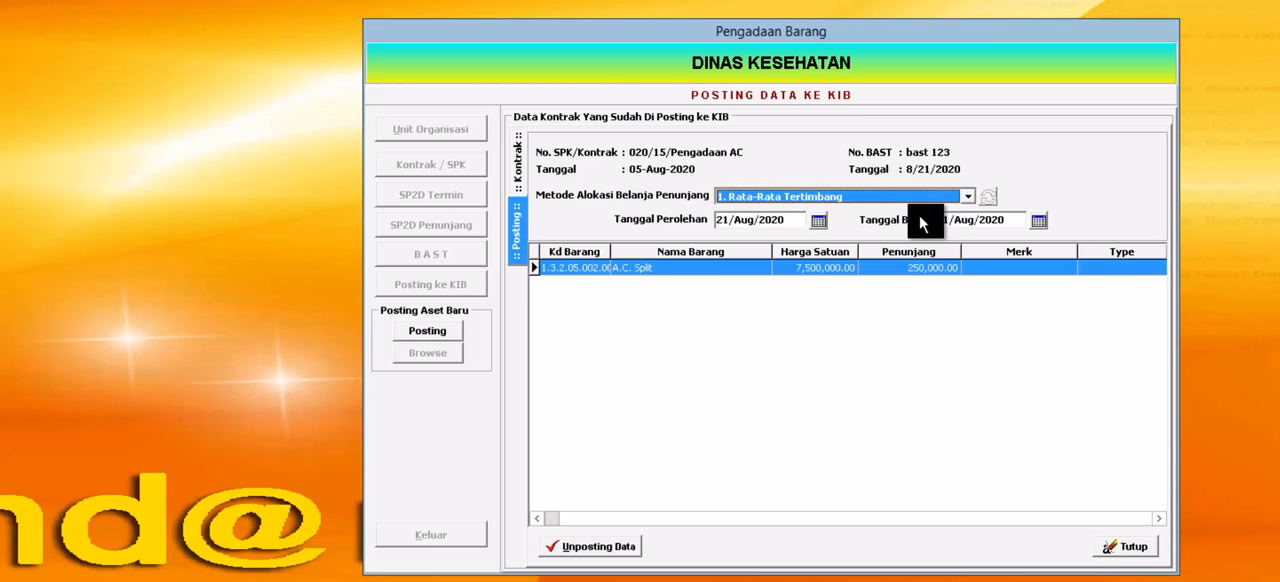
left_click(968, 196)
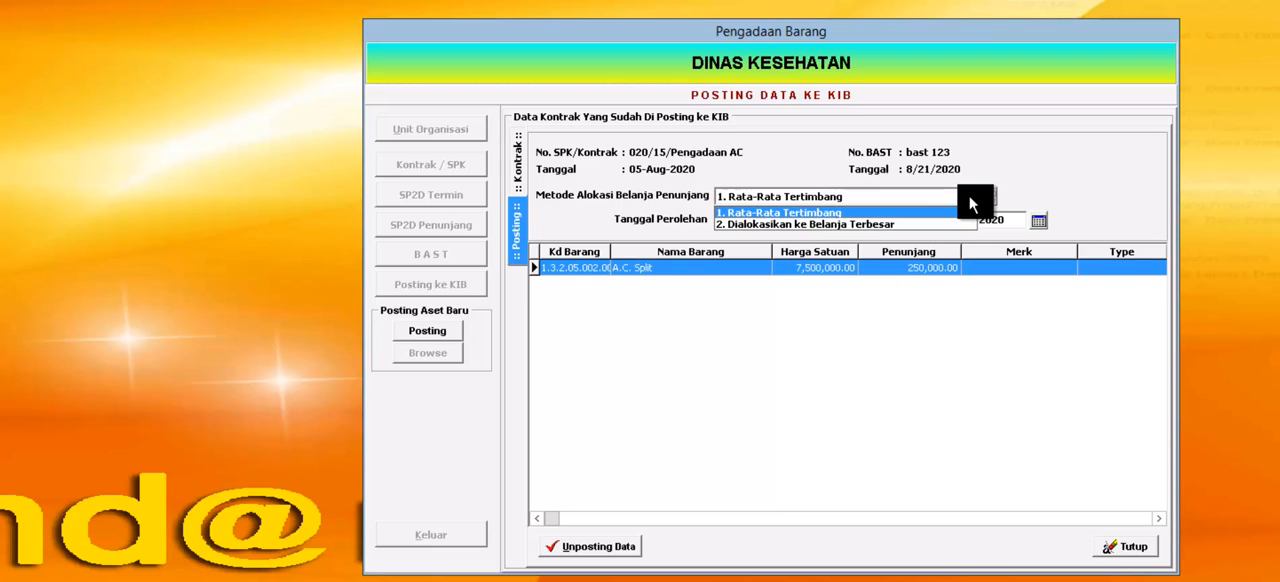
left_click(928, 224)
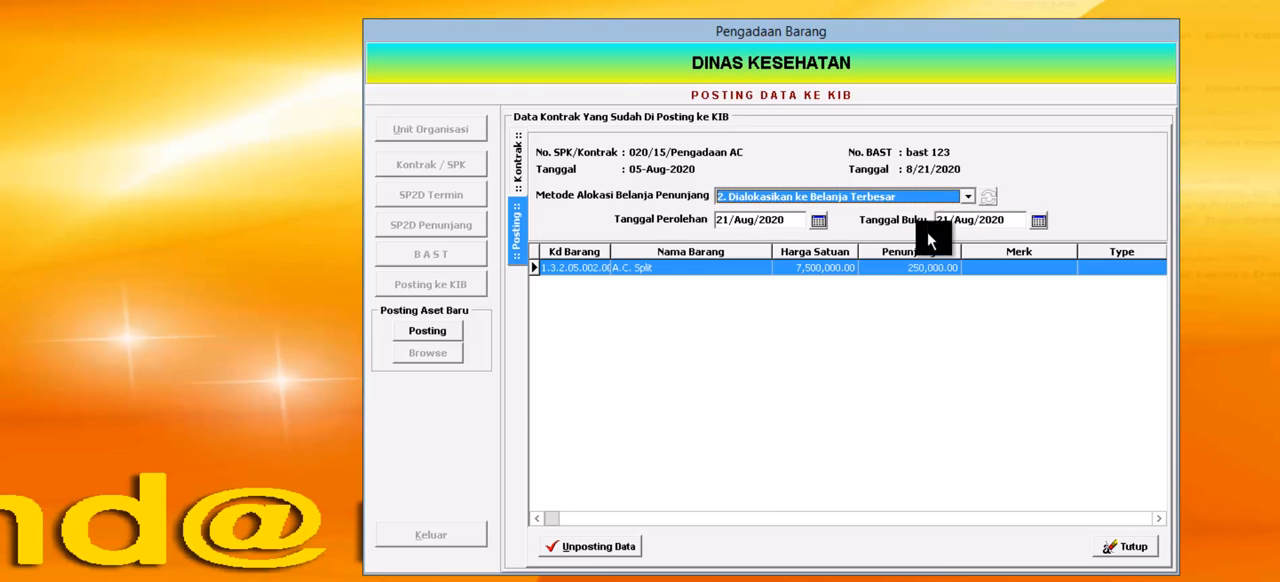
left_click(603, 548)
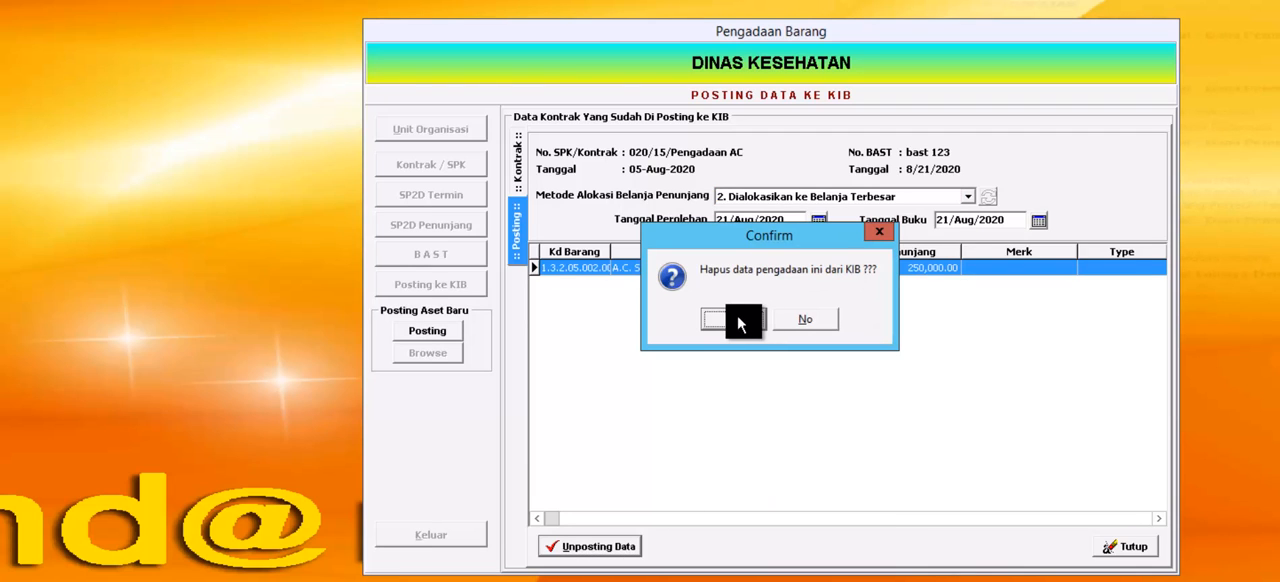
left_click(735, 319)
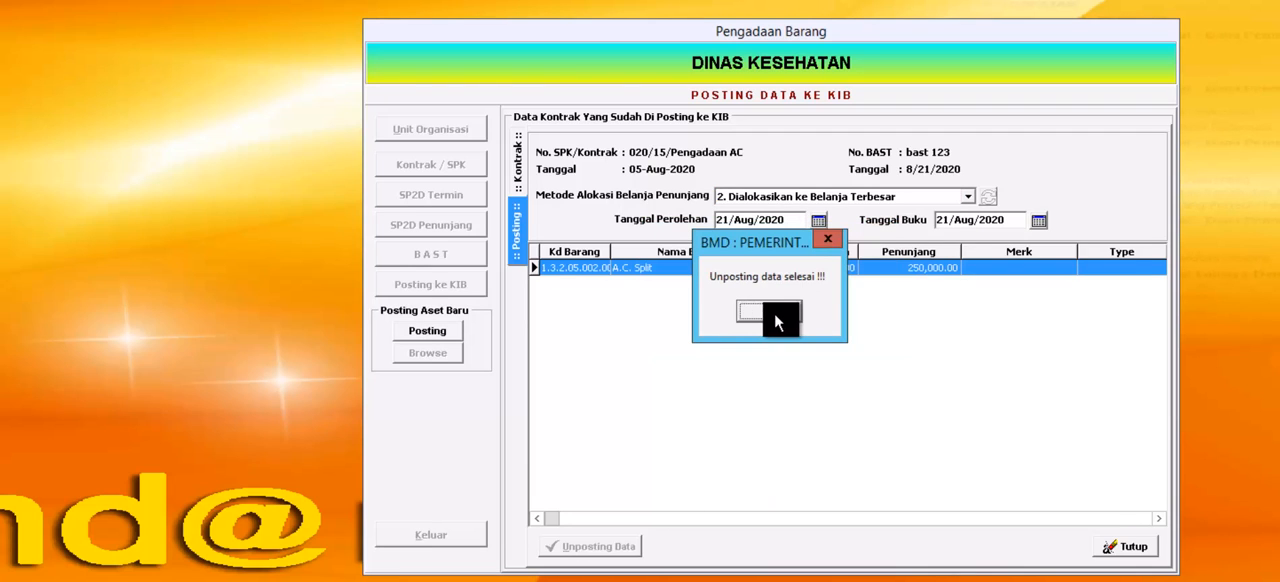
left_click(766, 313)
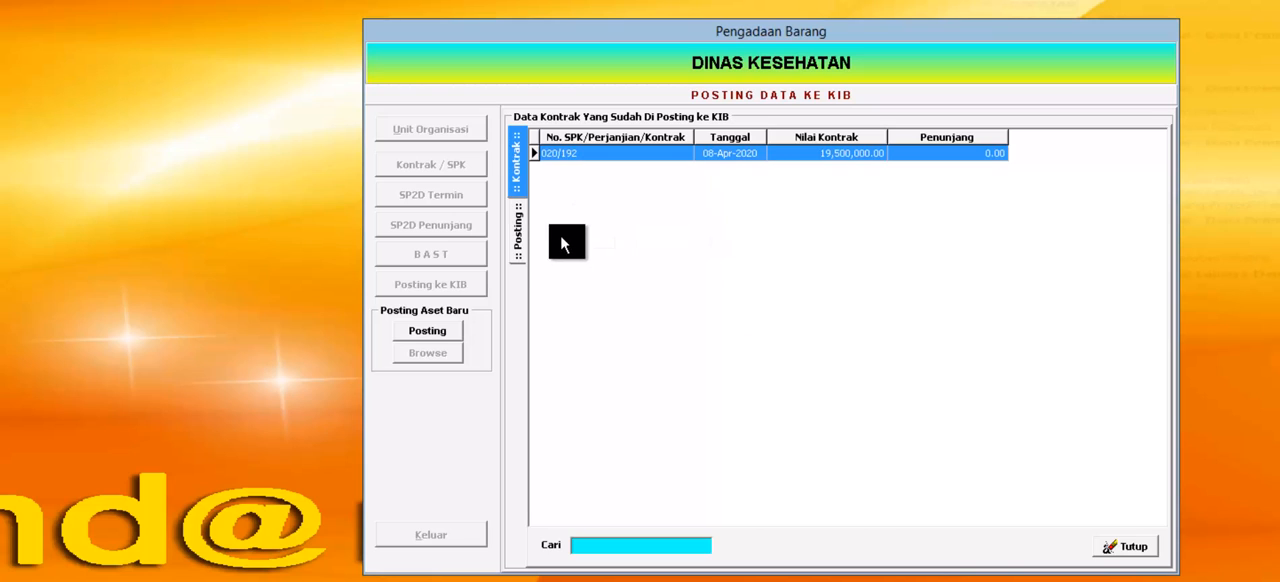
left_click(1126, 547)
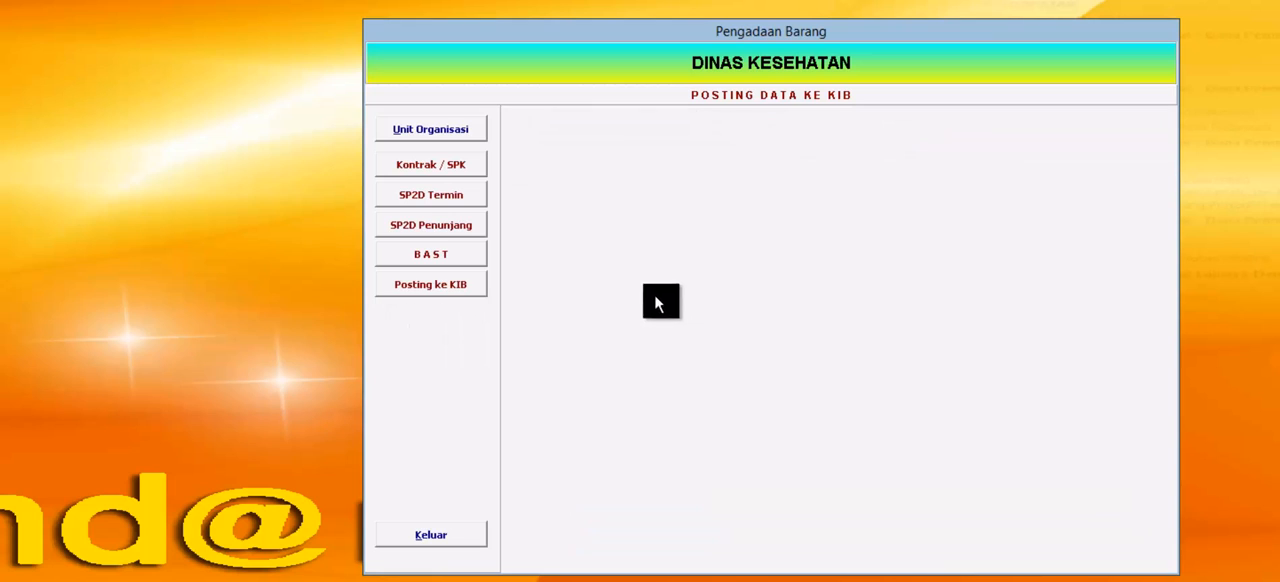
Step: Delete the handover record bast 123 from the Pengadaan AC contract already in BAST and close the handover records
left_click(459, 253)
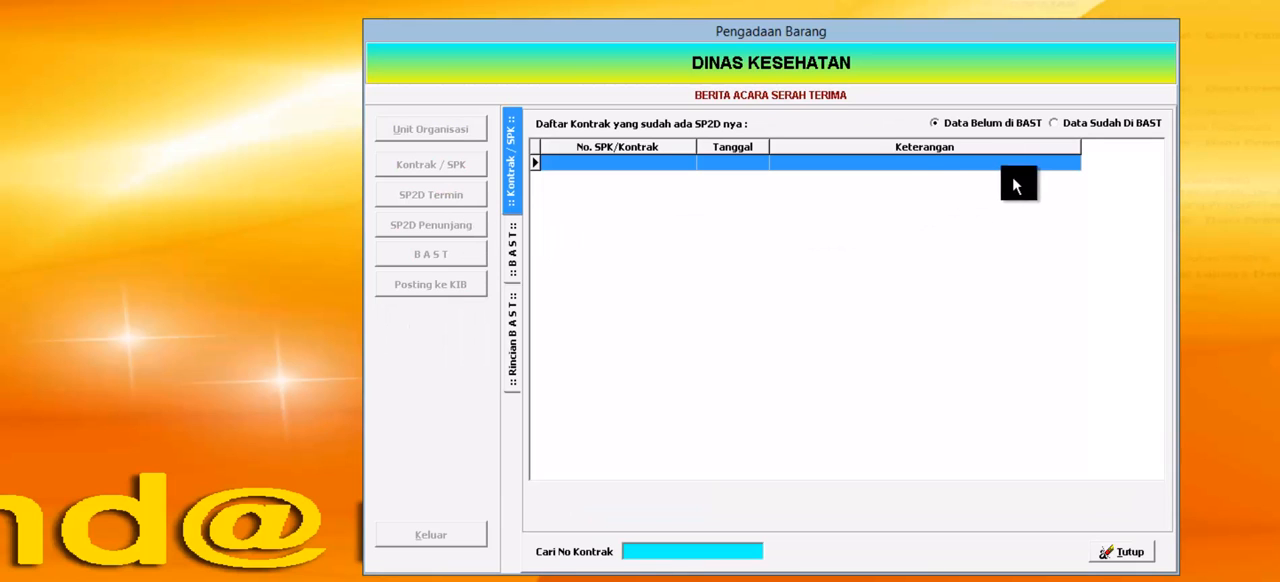
left_click(1082, 122)
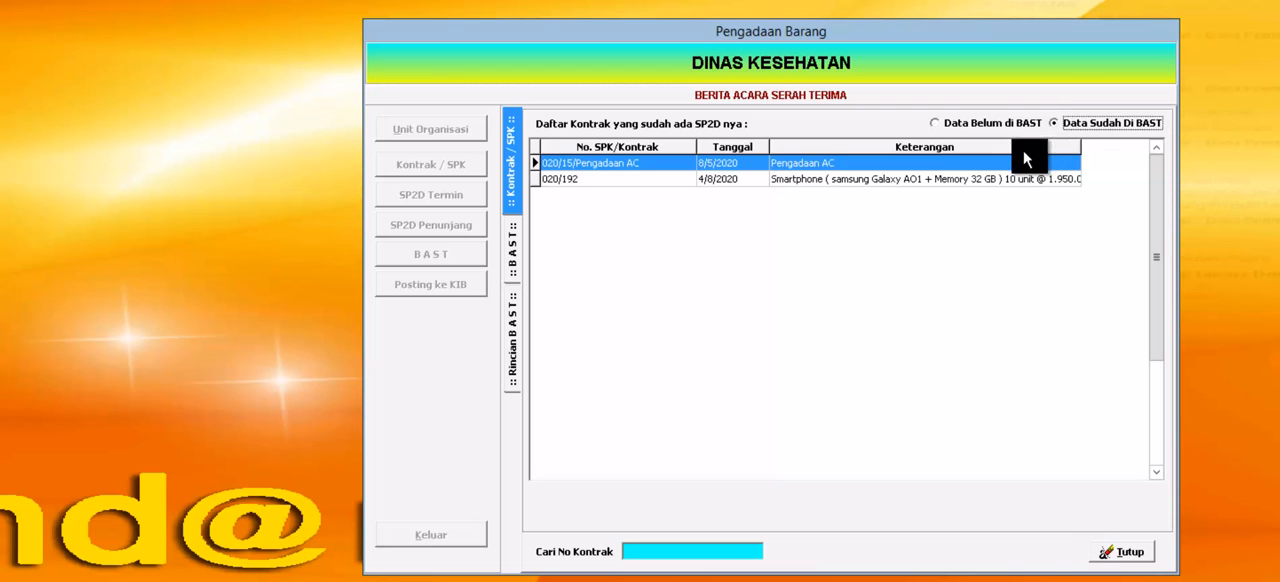
double_click(830, 161)
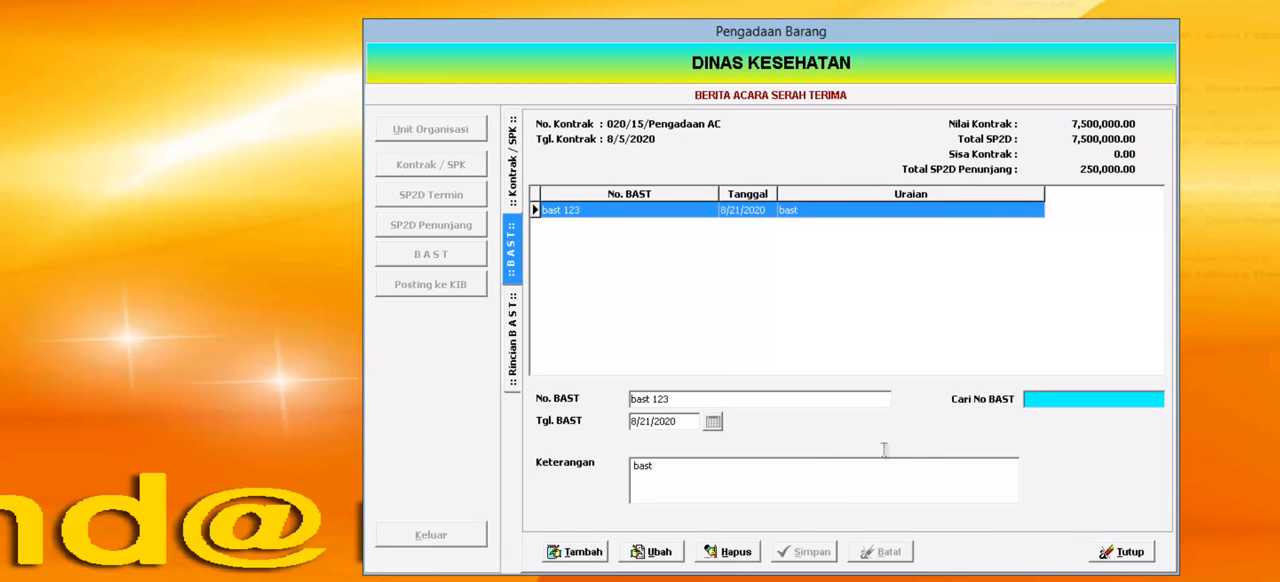
left_click(730, 552)
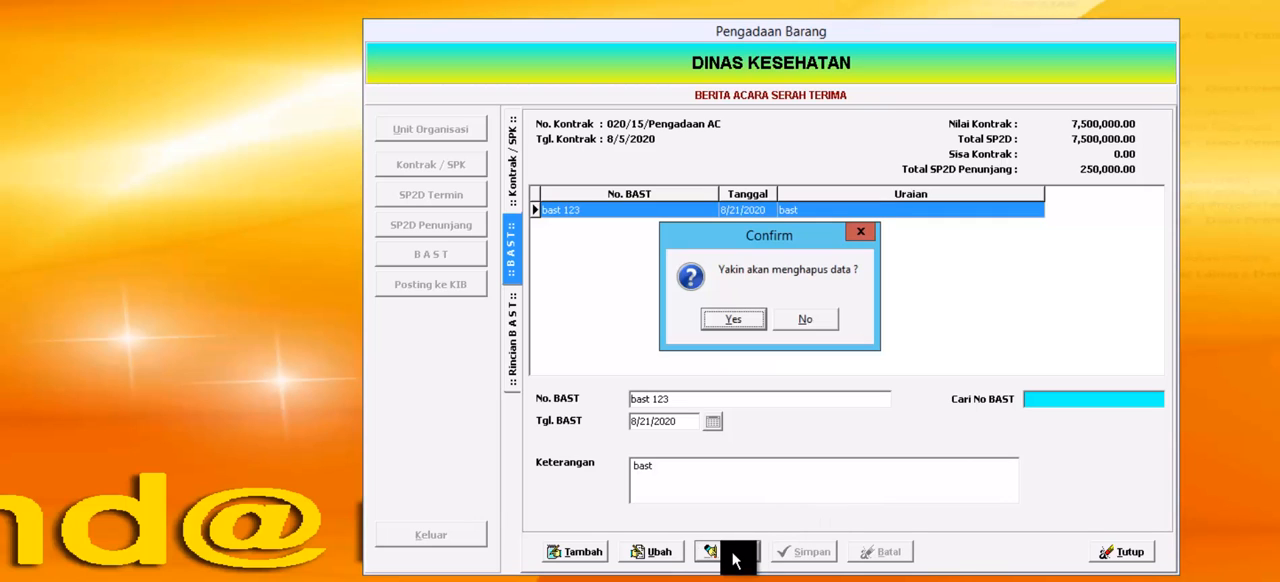
left_click(749, 323)
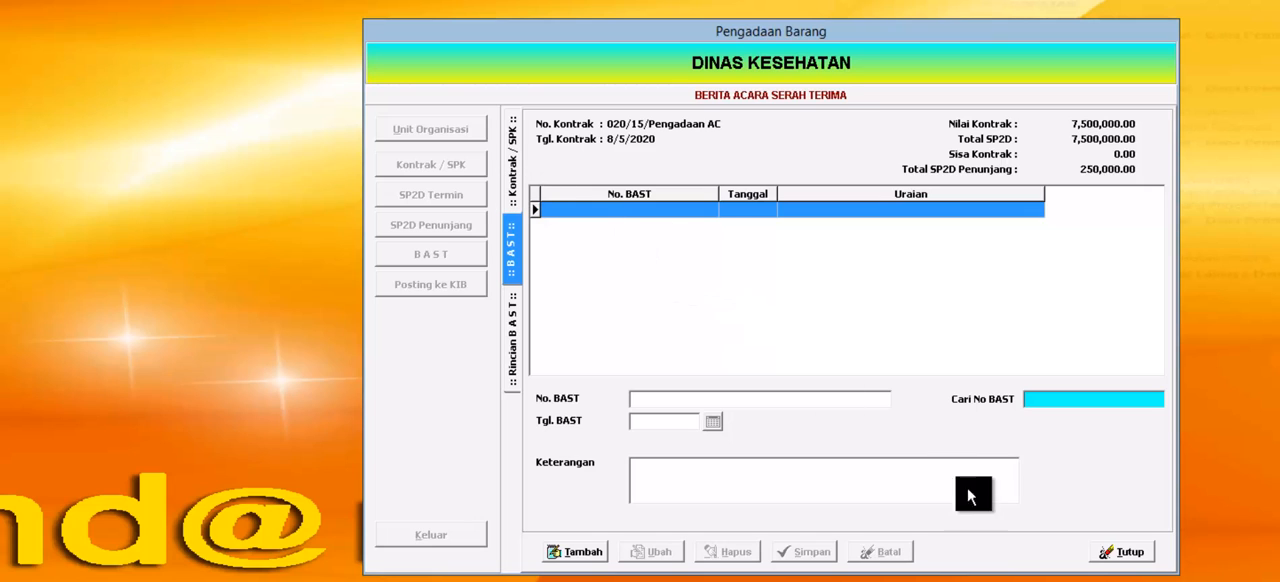
left_click(1120, 552)
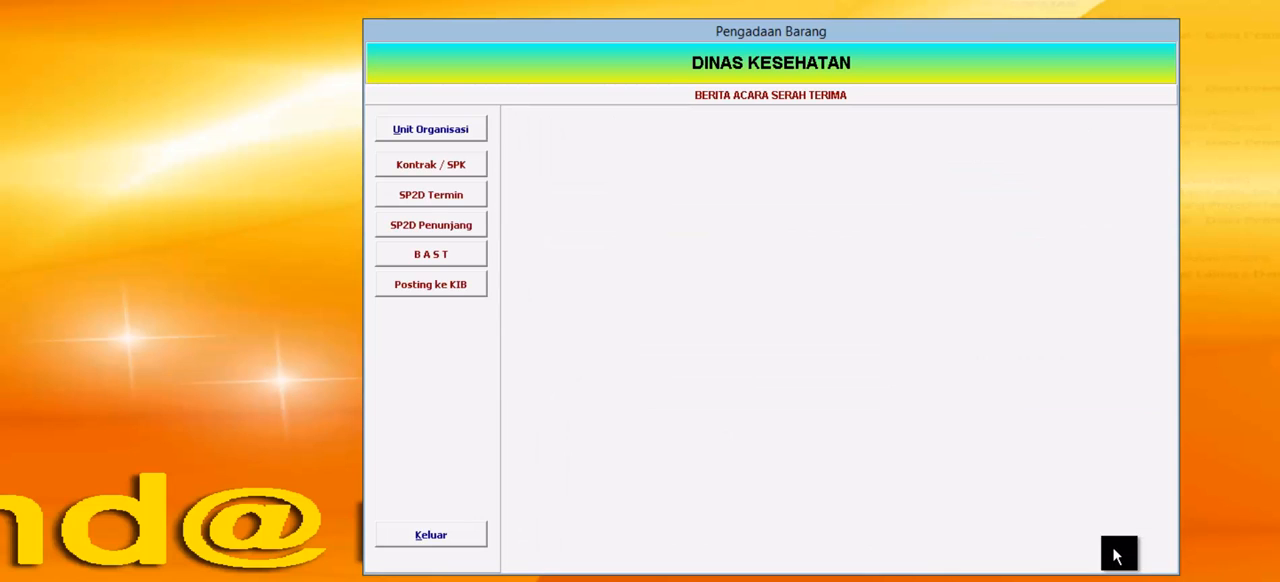
Step: Delete the supporting SP2D Honor P2HP from the Pengadaan AC contract and close the supporting SP2D records
left_click(438, 221)
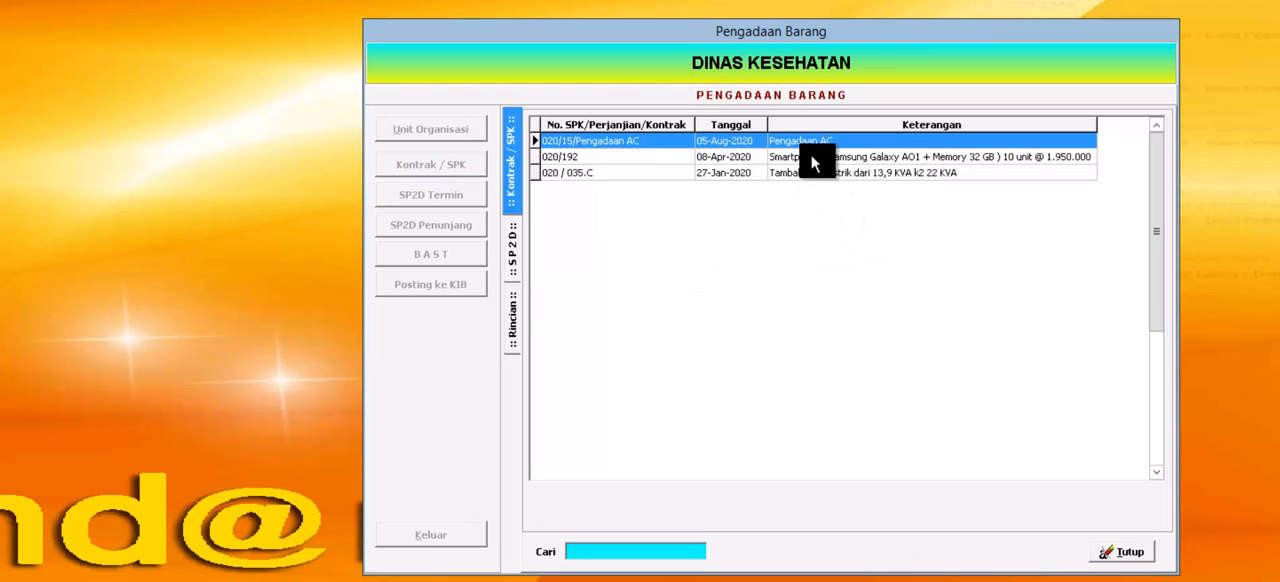
double_click(817, 143)
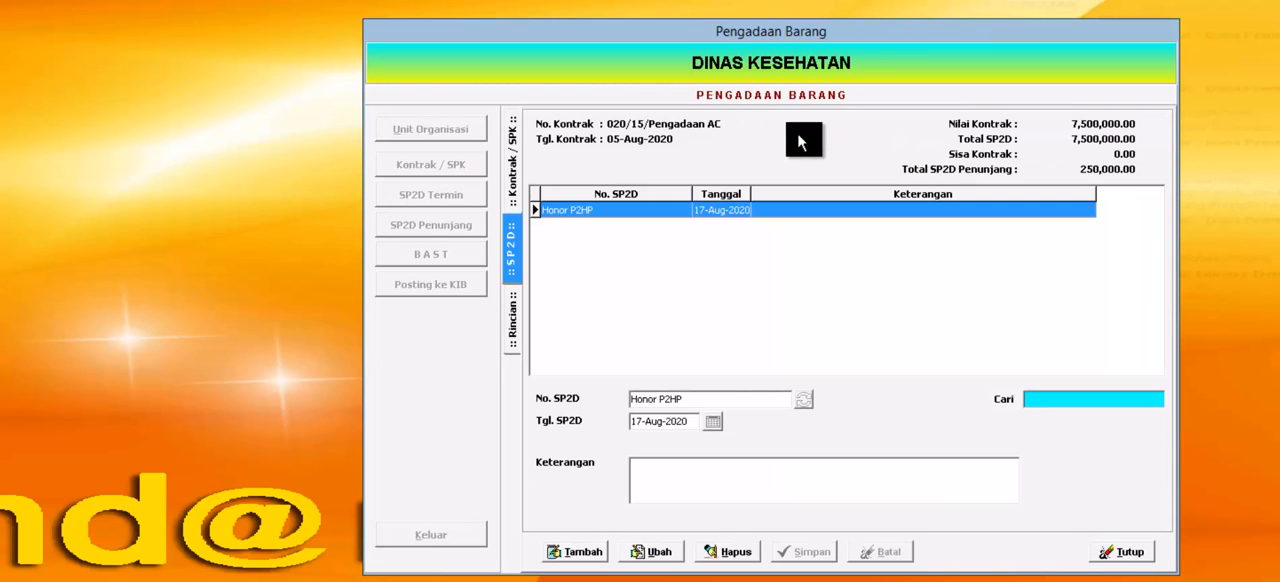
left_click(727, 553)
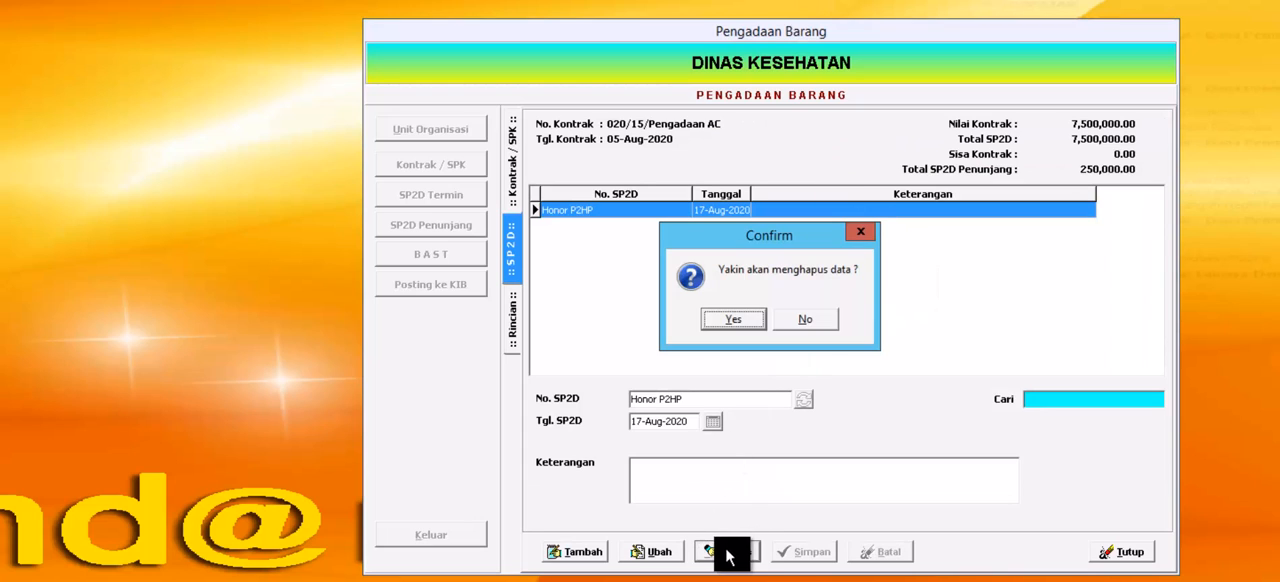
left_click(746, 318)
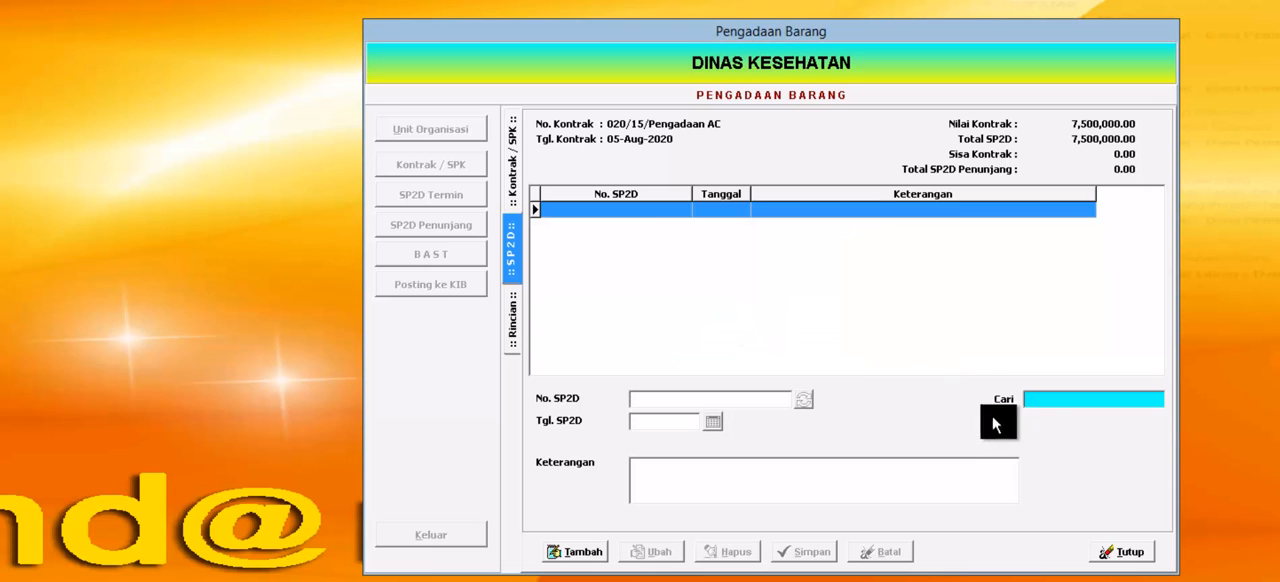
left_click(1112, 553)
Step: Delete the Pembayaran AC term SP2D from the Pengadaan AC contract and close the term SP2D records
left_click(464, 193)
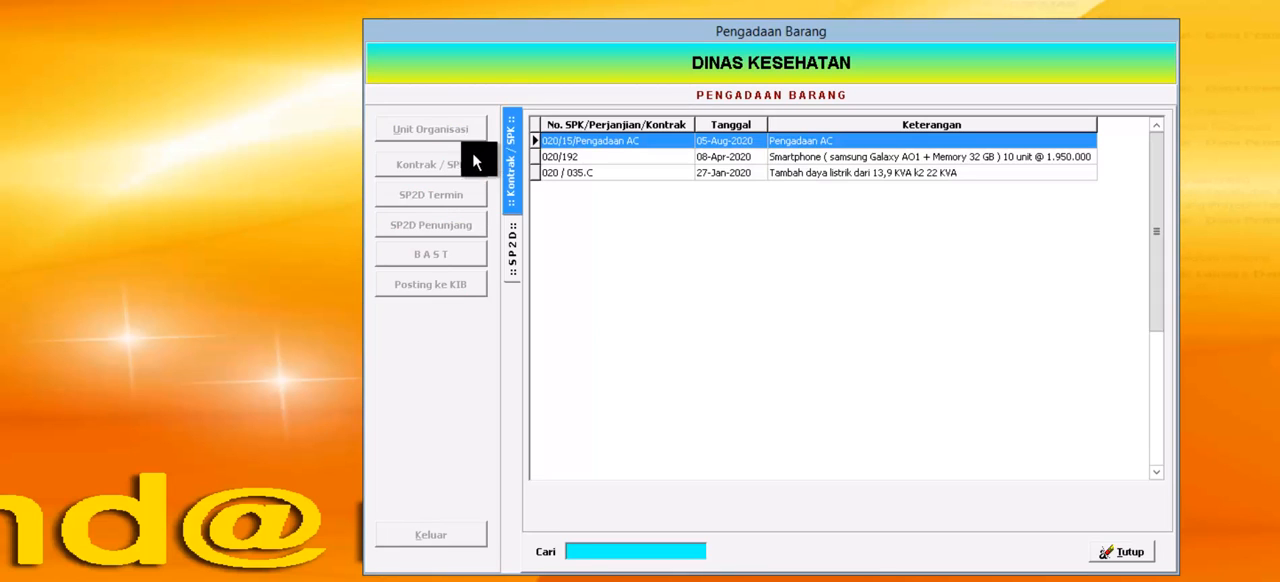
double_click(857, 143)
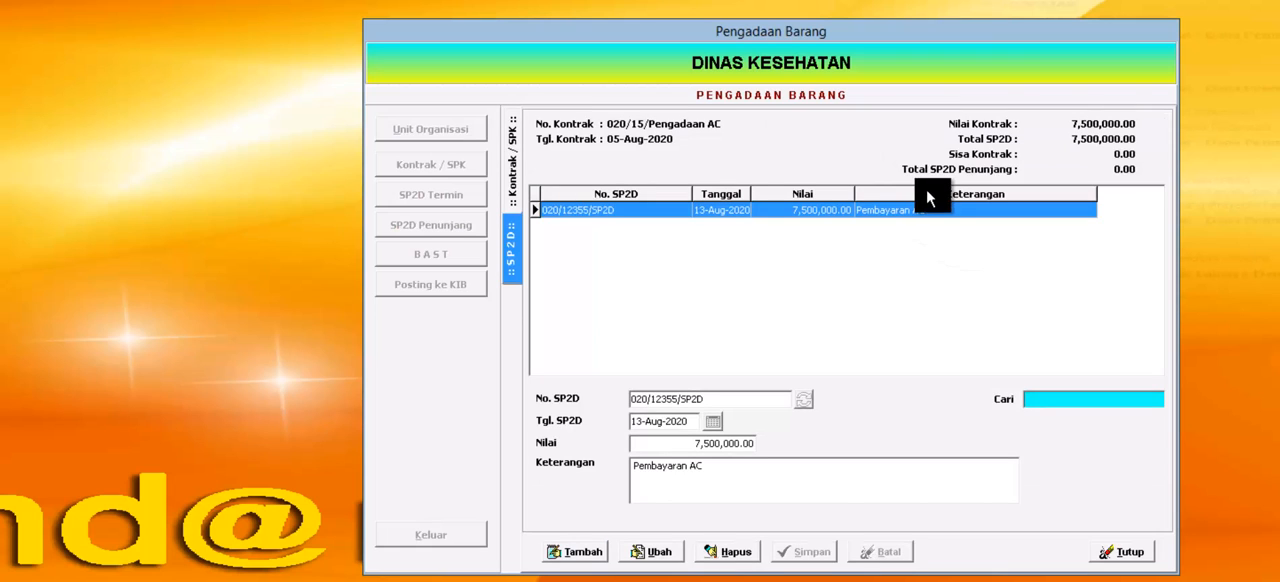
left_click(737, 553)
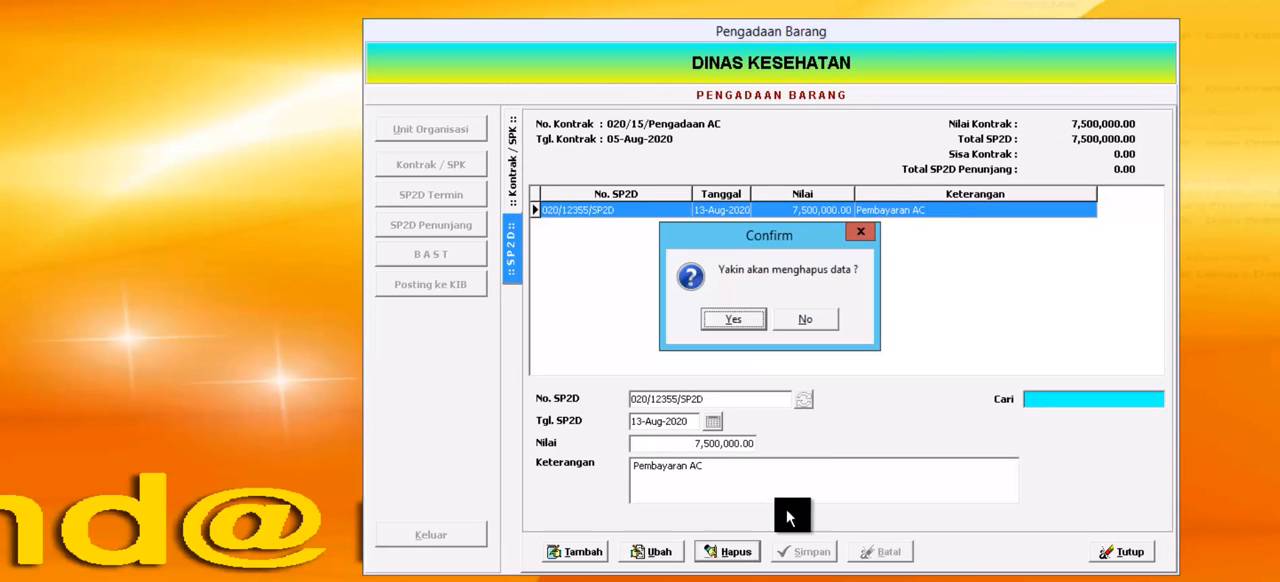
left_click(747, 324)
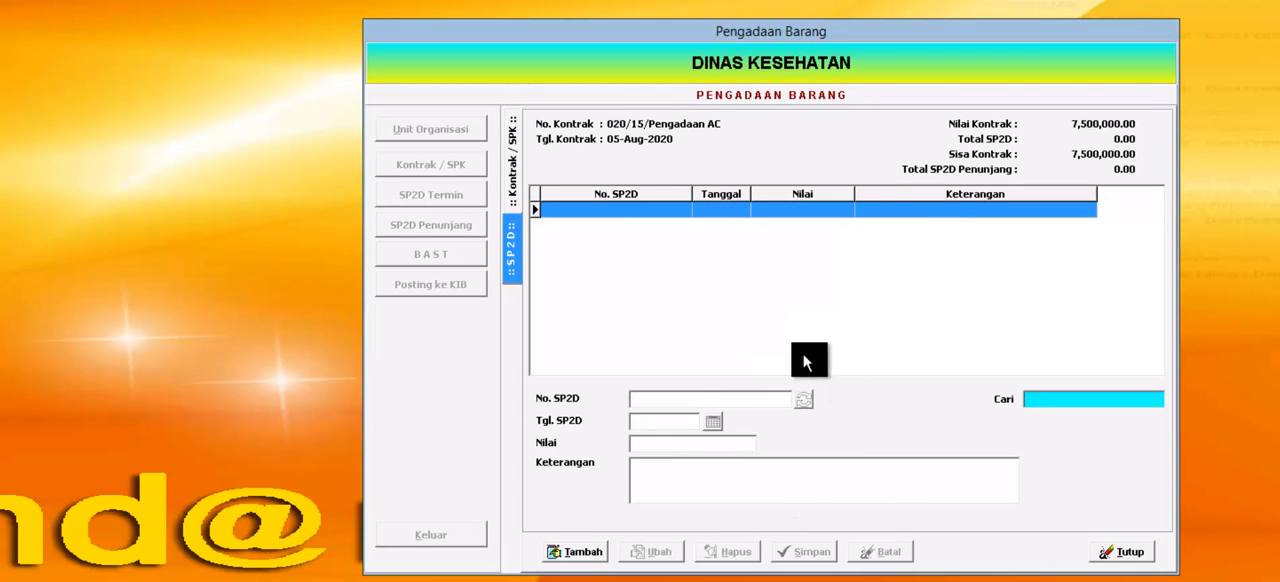
left_click(1120, 553)
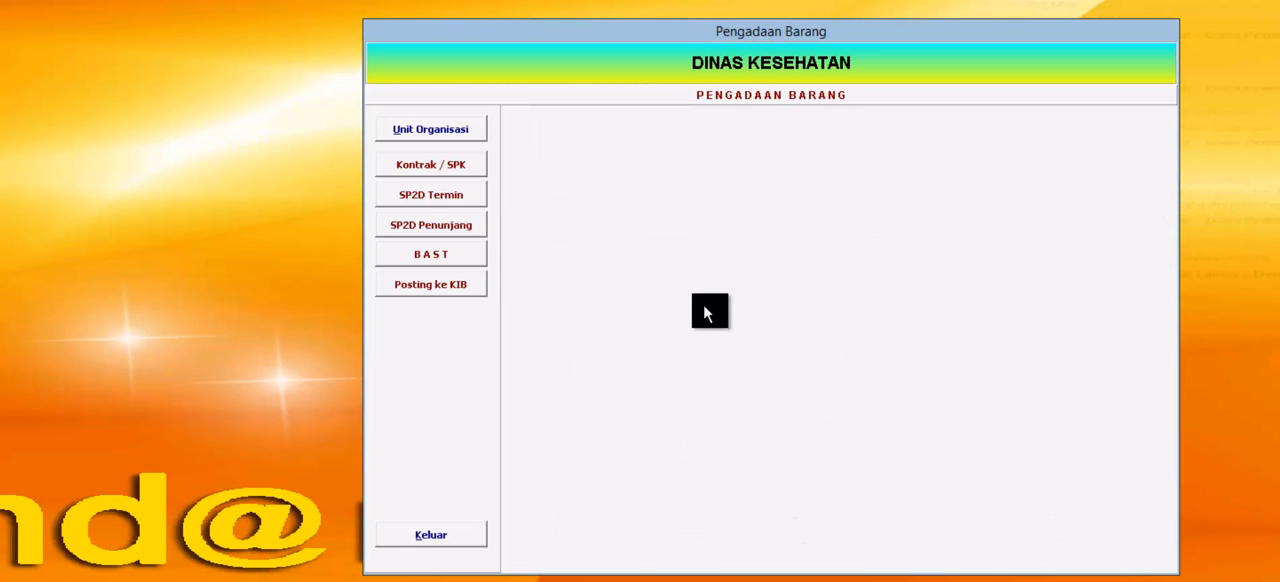
Step: Change the A.C. Split item's brand to Panasonic 2 PK in the Pengadaan AC contract details, save it and close the contract records
left_click(460, 164)
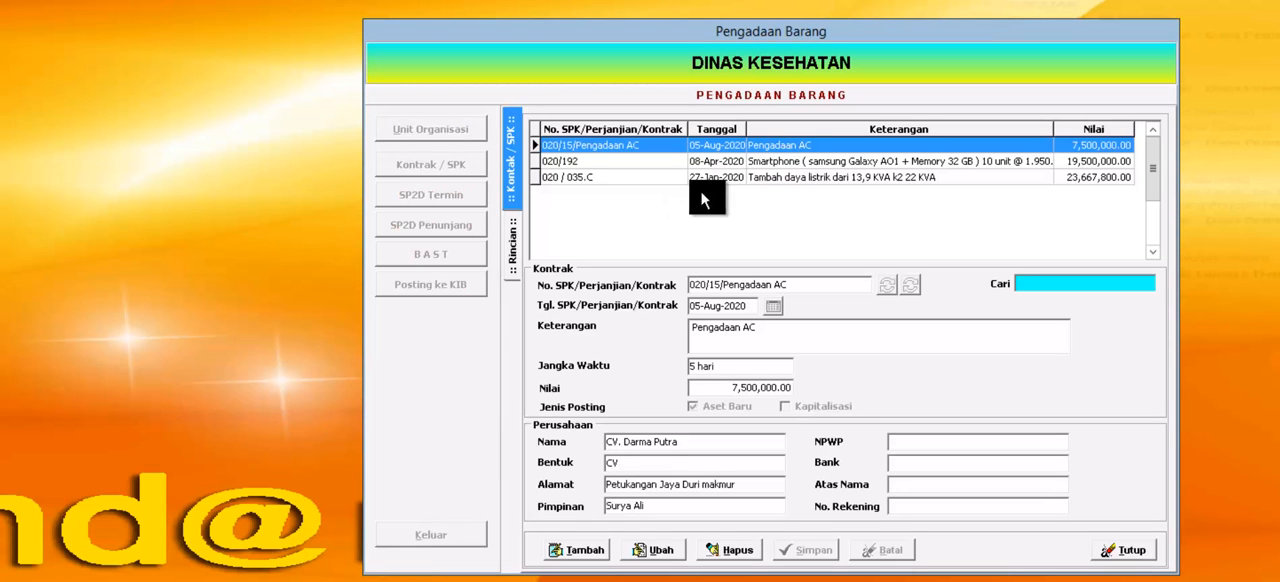
double_click(793, 155)
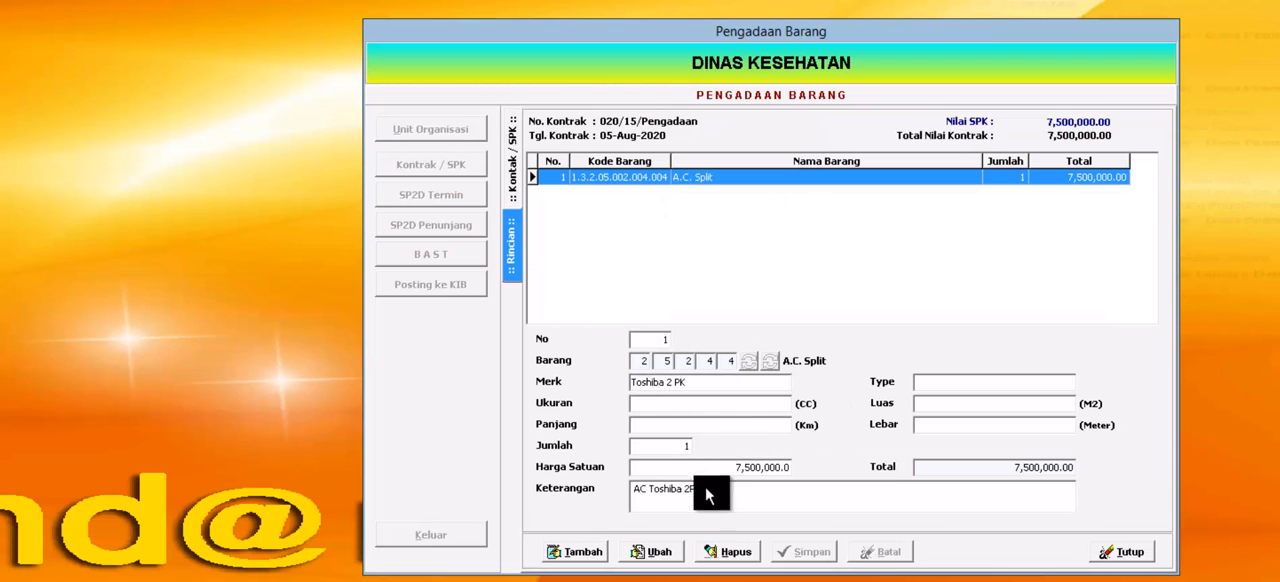
left_click(662, 555)
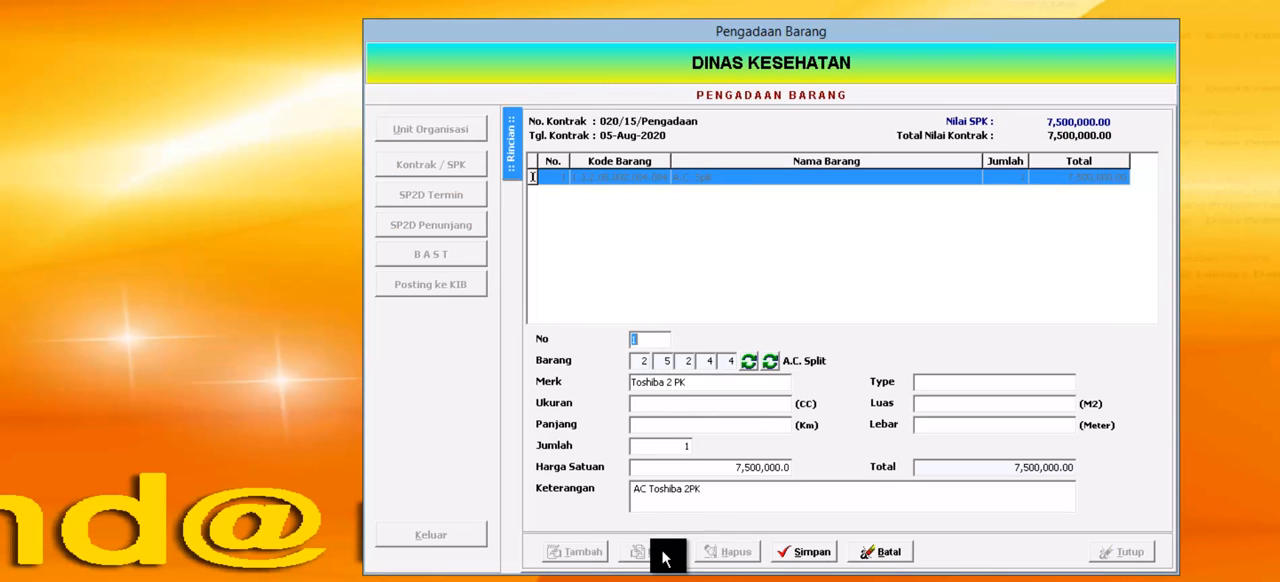
double_click(645, 383)
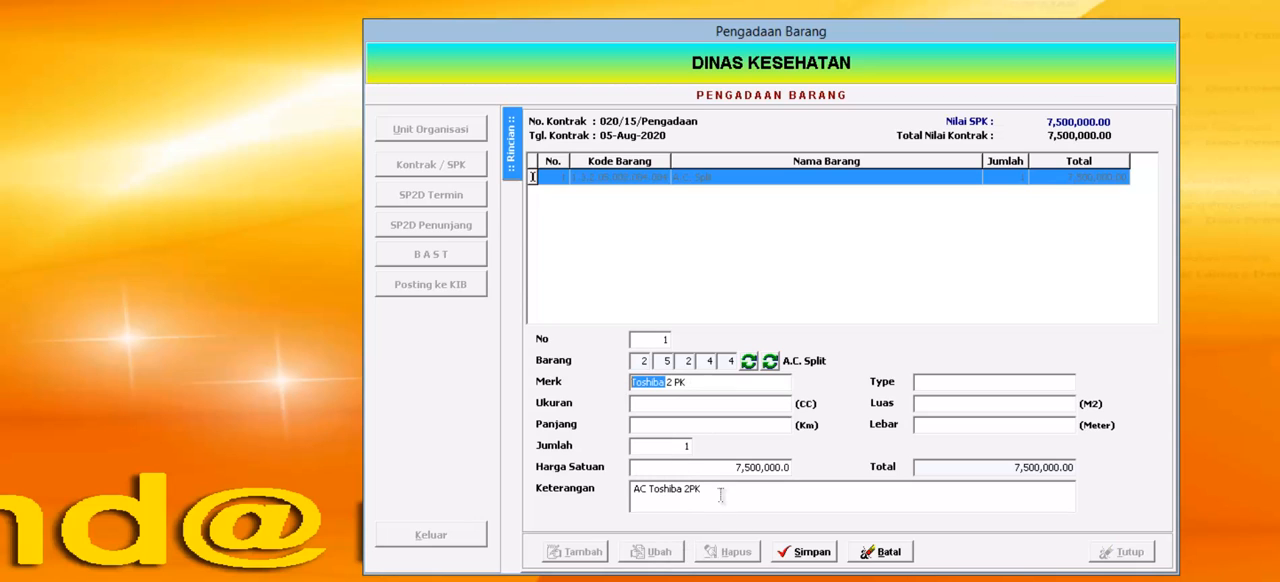
type("Panasonic")
key("Left")
key("Left")
key("Left")
key("Left")
key("shift+Right")
key("Right")
left_click(802, 553)
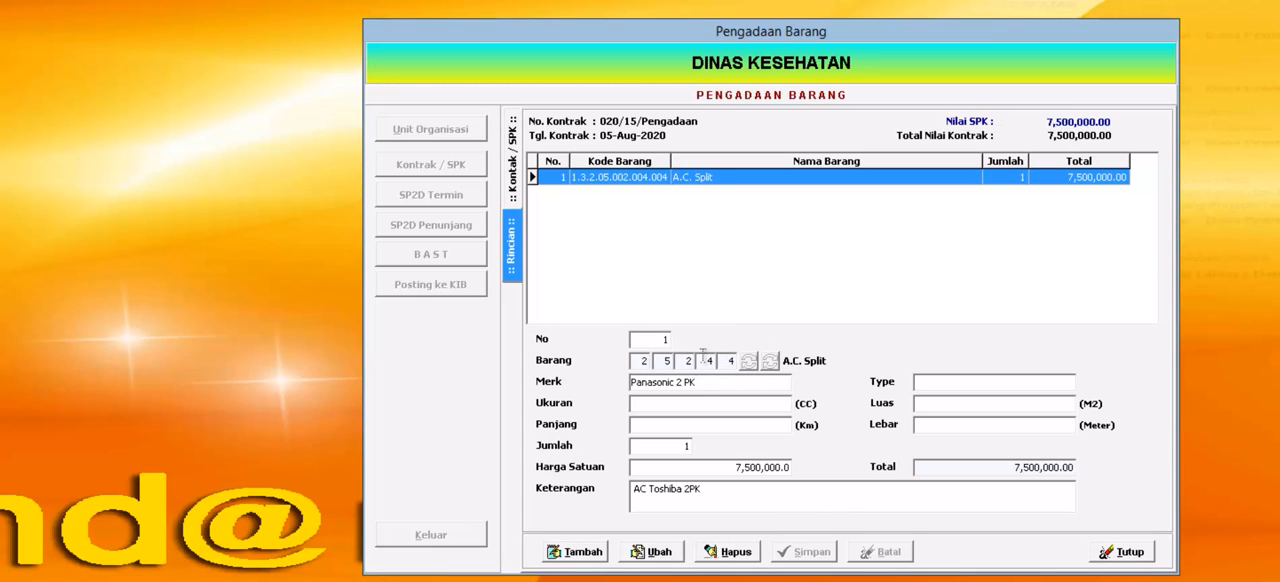
left_click(512, 176)
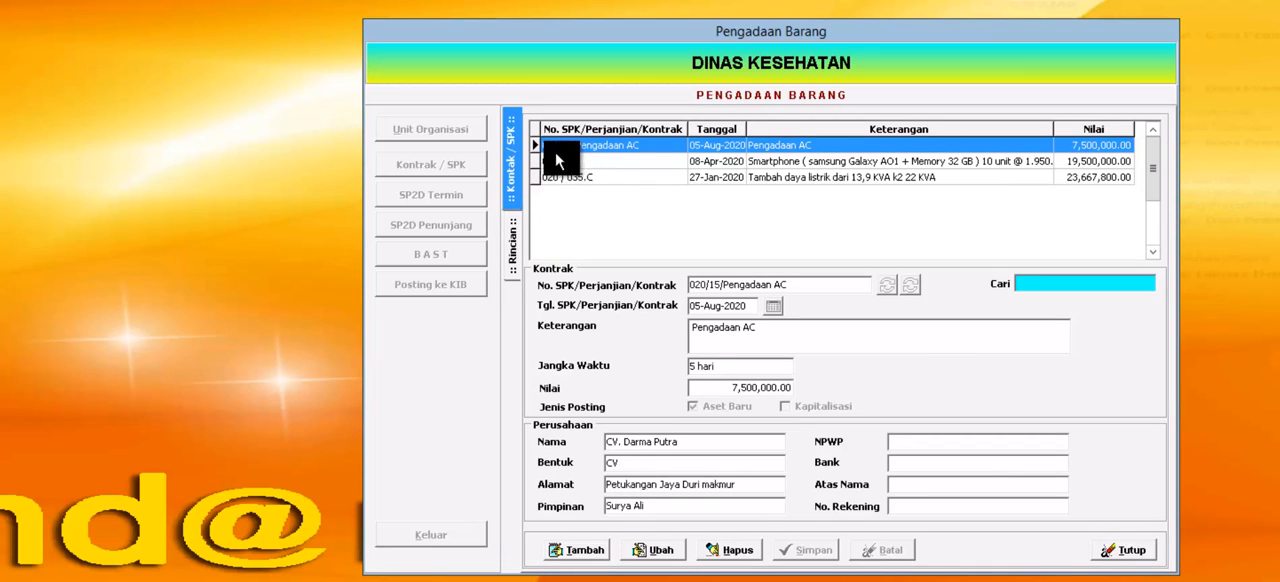
left_click(1130, 549)
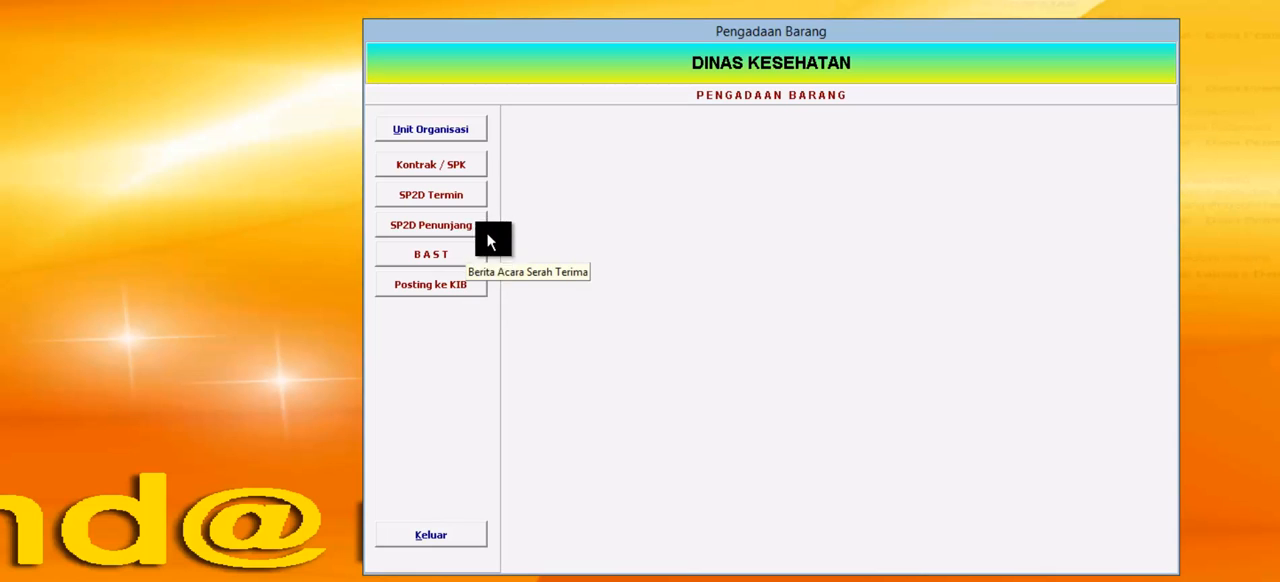
Step: Examine the duration and value of the Pengadaan AC contract and the list of contracts for supporting SP2D
left_click(464, 164)
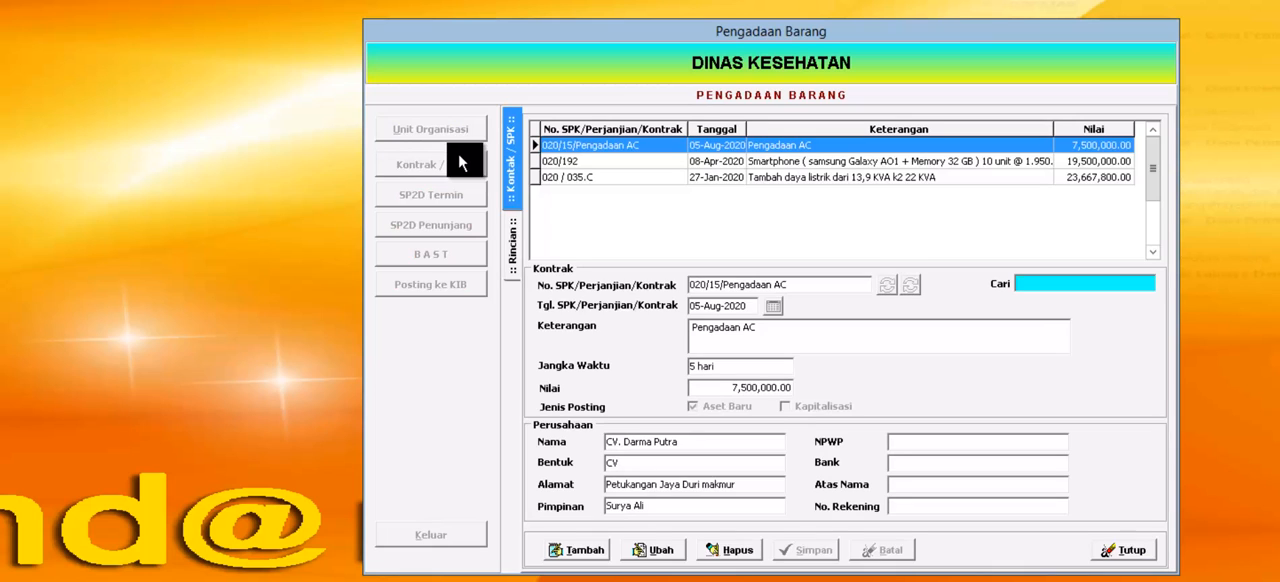
left_click(745, 388)
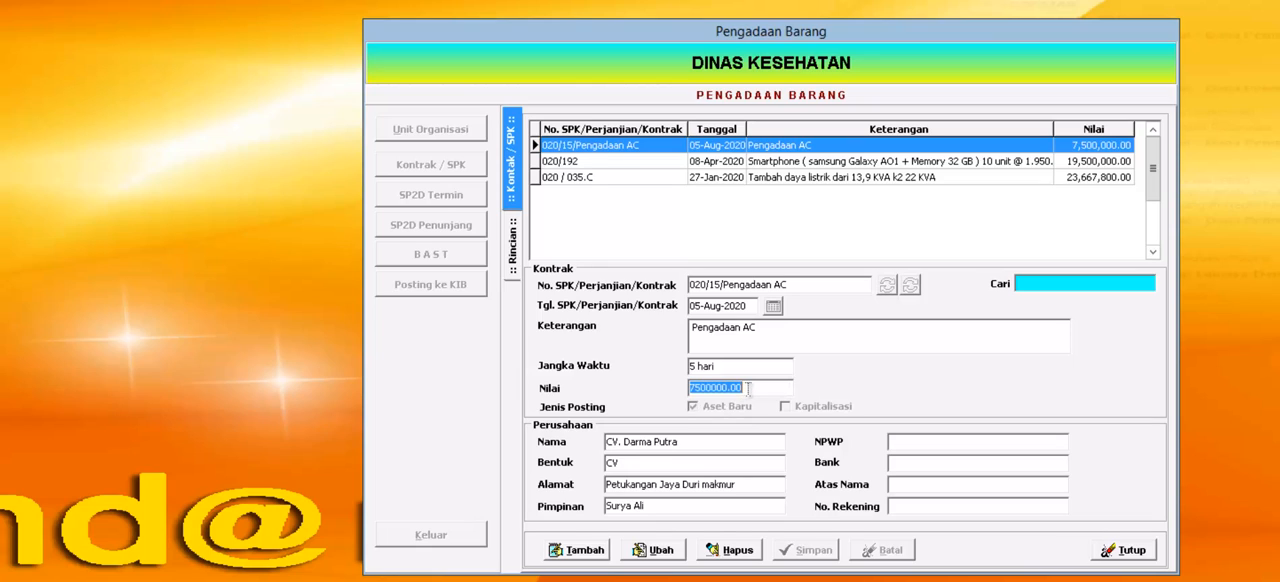
left_click(768, 370)
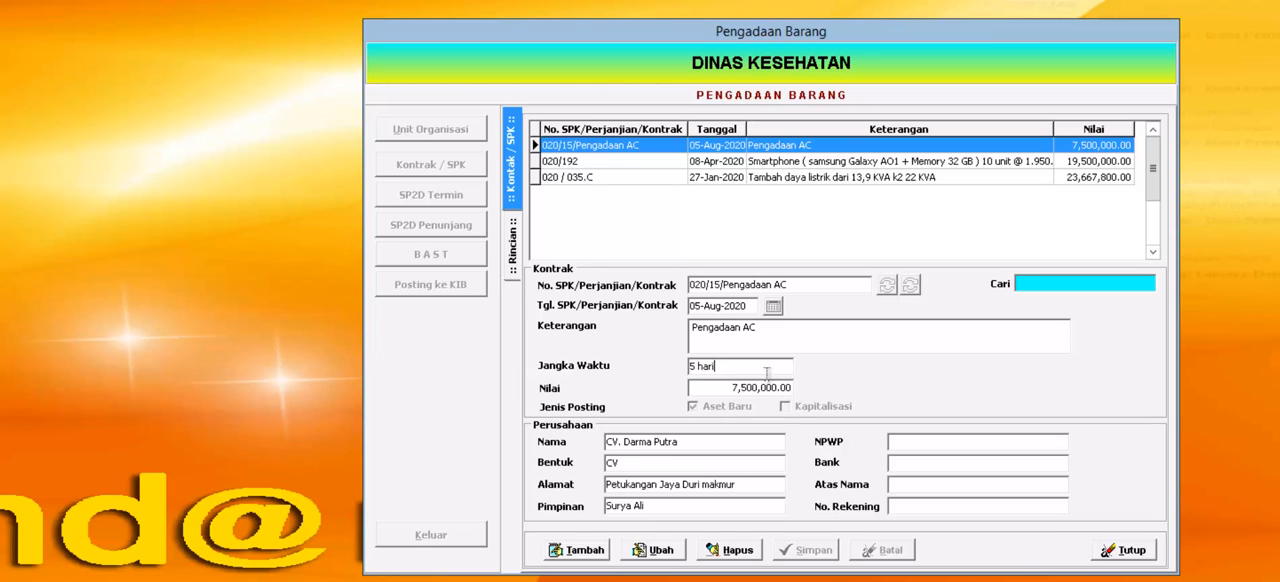
left_click(768, 388)
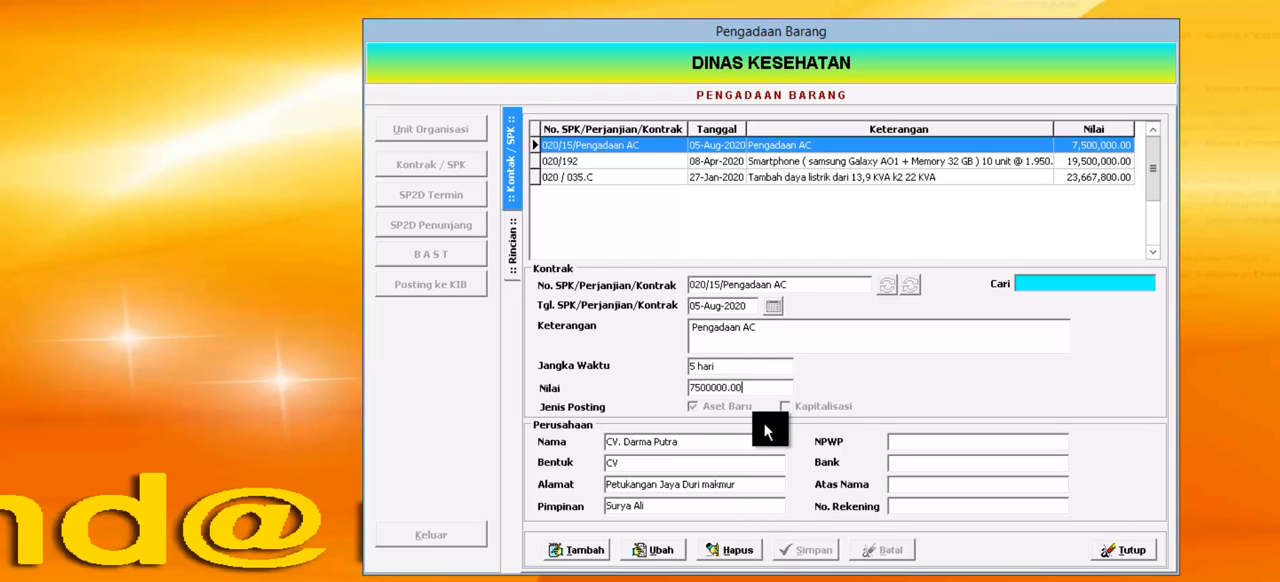
left_click(752, 367)
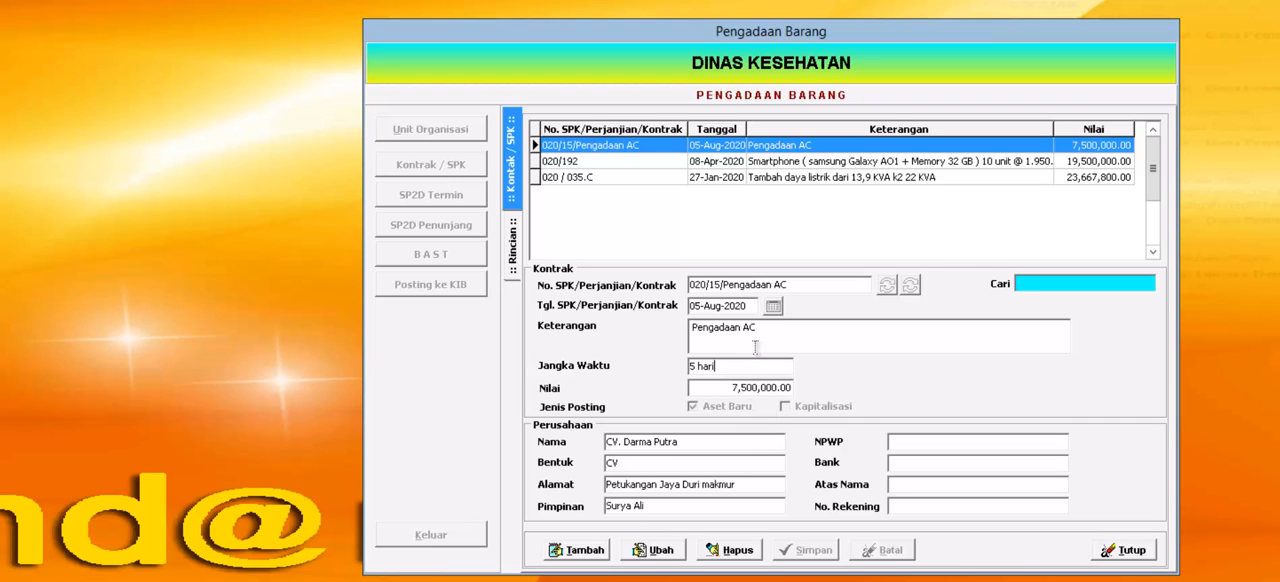
left_click(1131, 558)
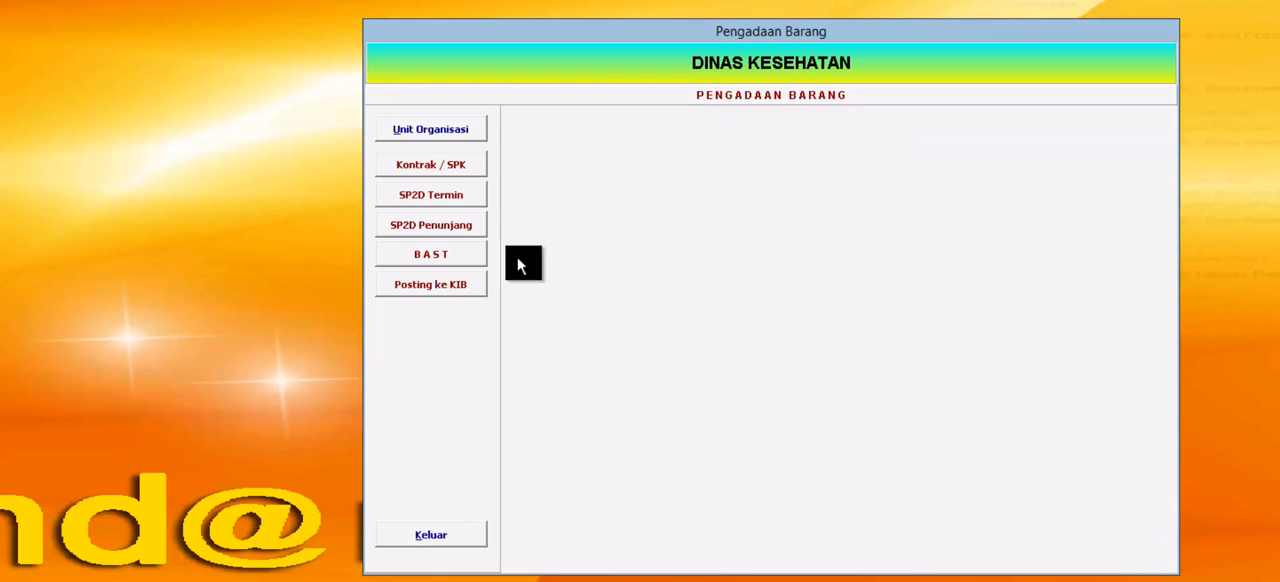
left_click(430, 228)
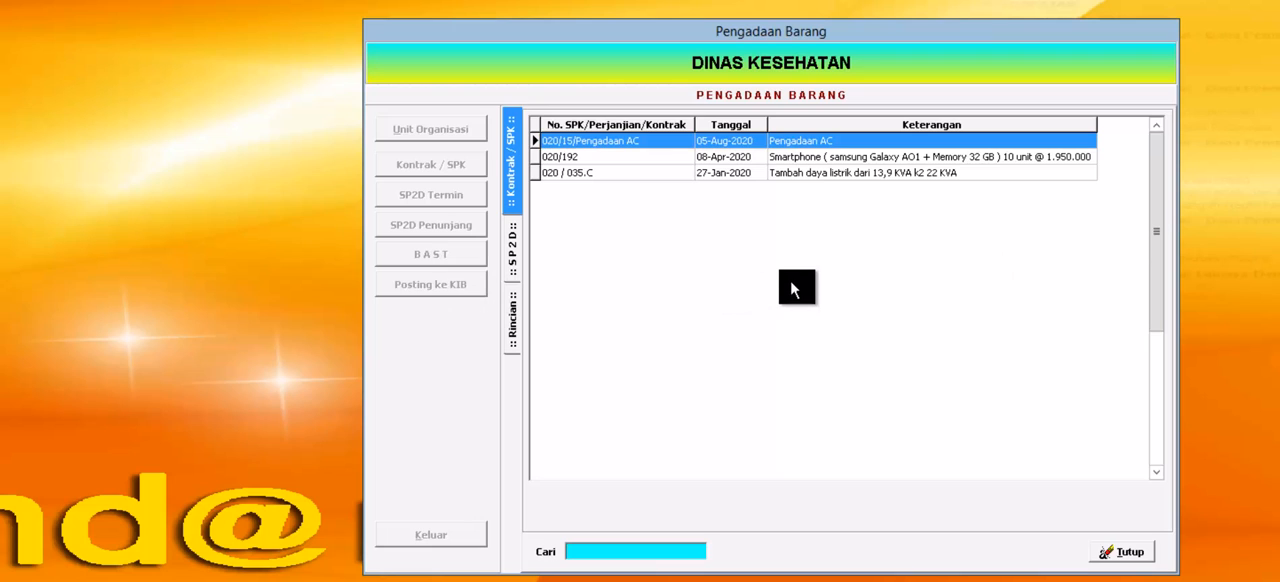
left_click(1110, 552)
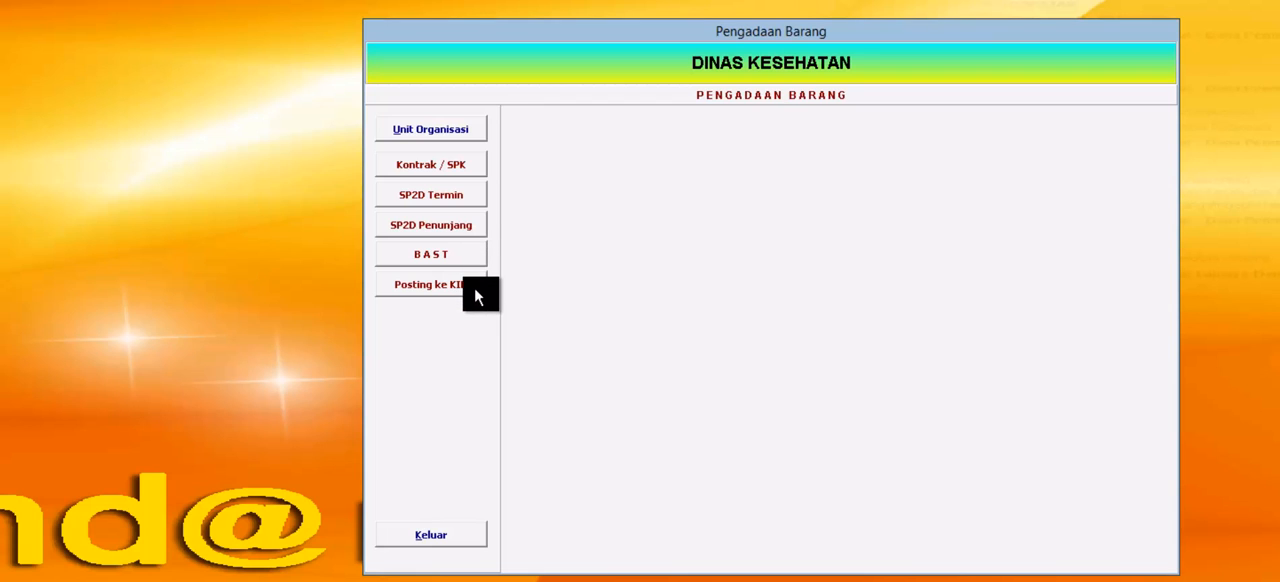
left_click(461, 172)
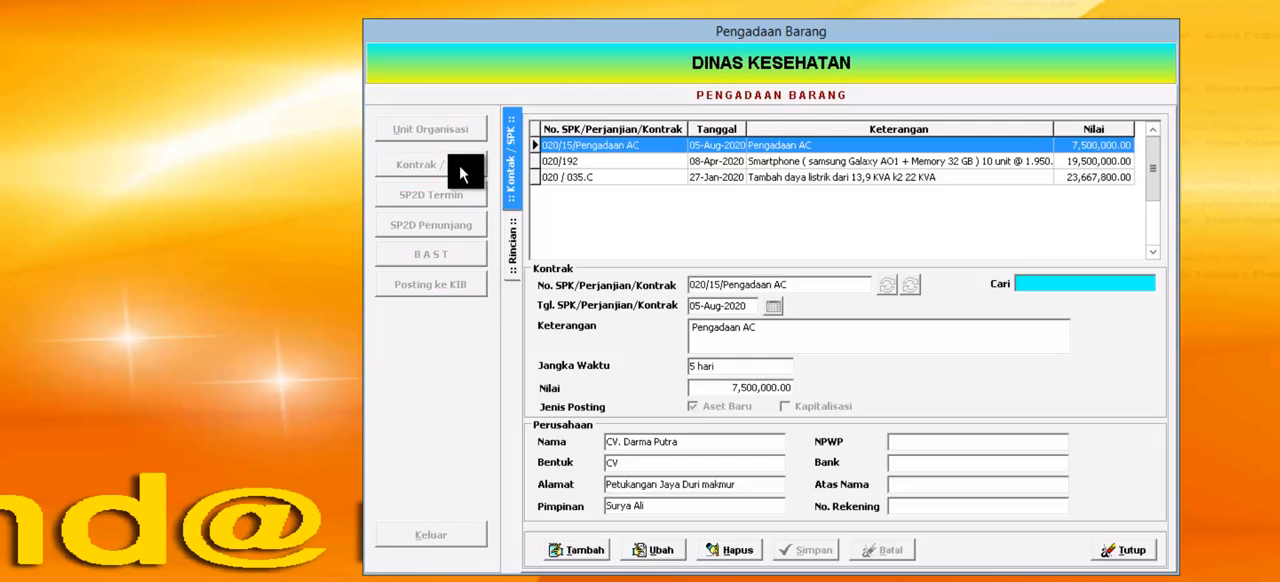
left_click(1130, 551)
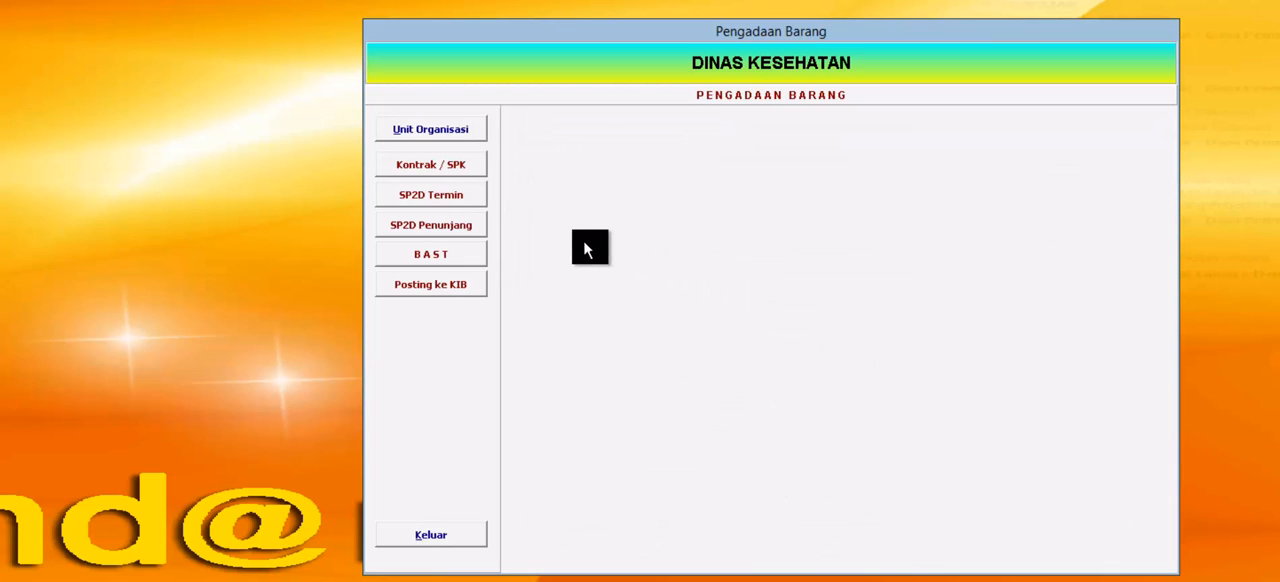
Step: Add term SP2D 120/122 dated 13-Aug-2020 with a value of 7500000 to the Pengadaan AC contract, save it and close the records
left_click(458, 204)
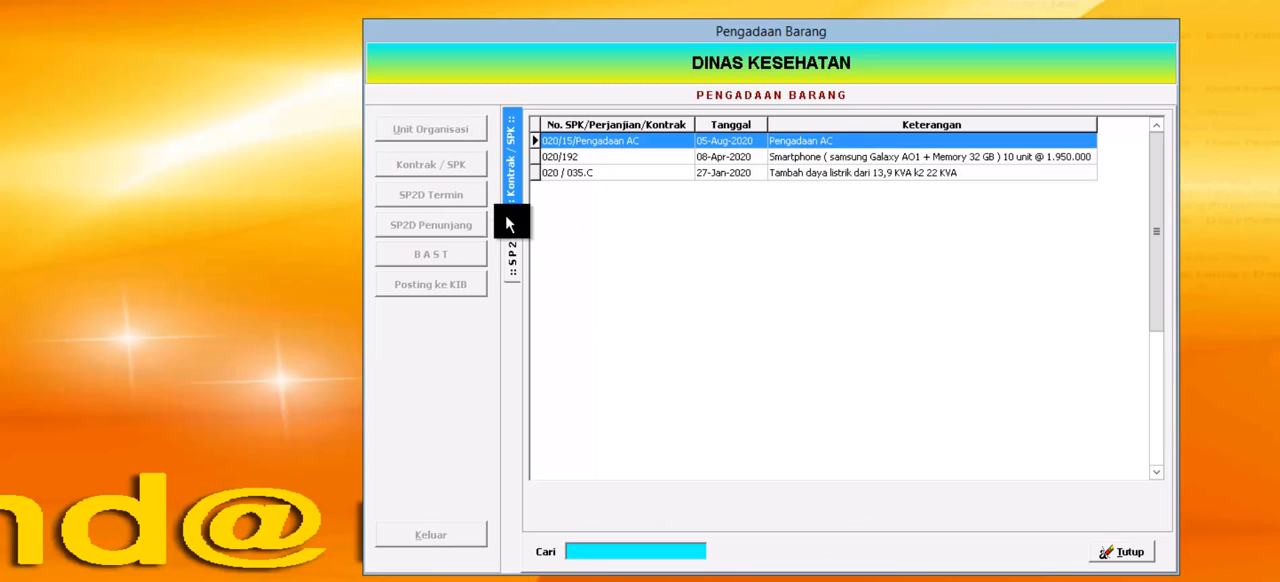
double_click(818, 150)
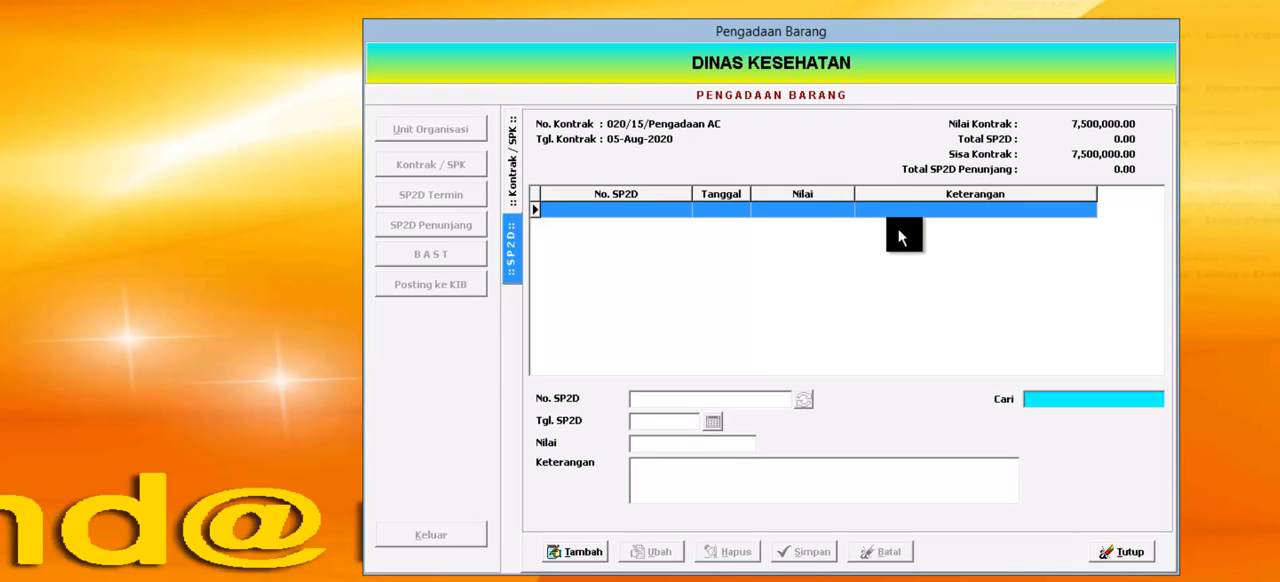
left_click(584, 555)
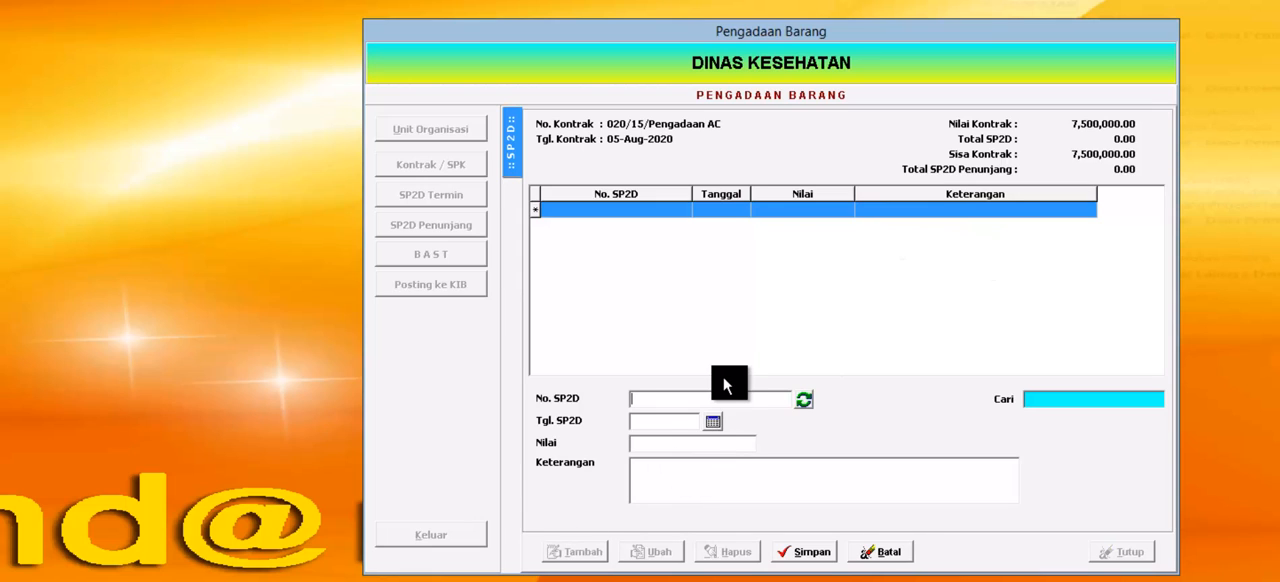
type("120/122")
left_click(713, 421)
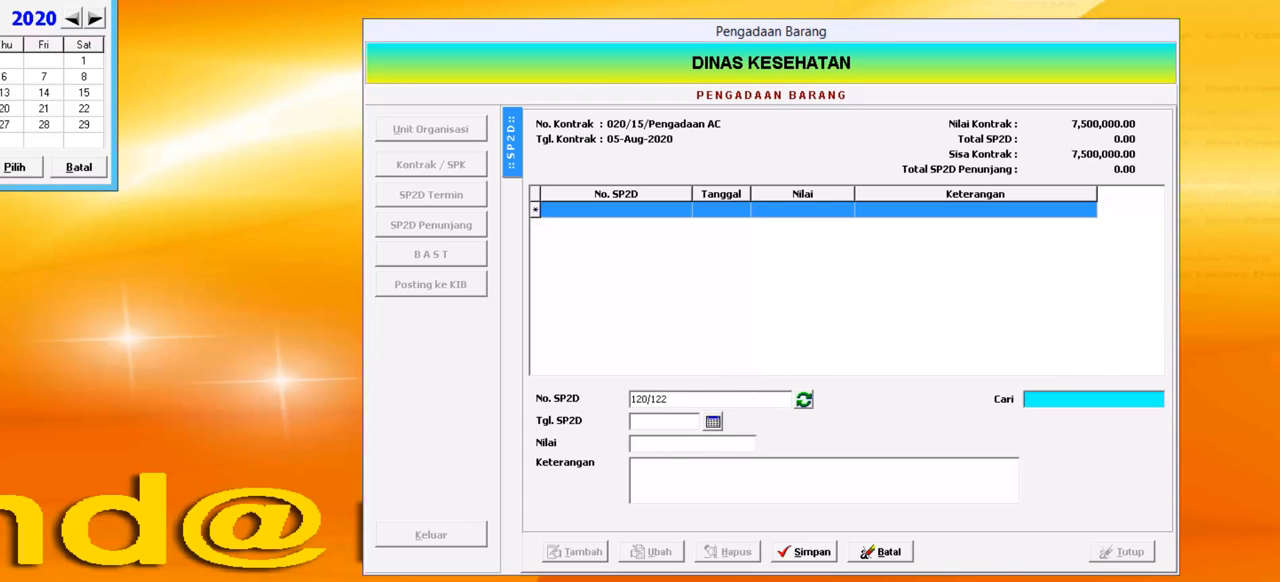
left_click(15, 168)
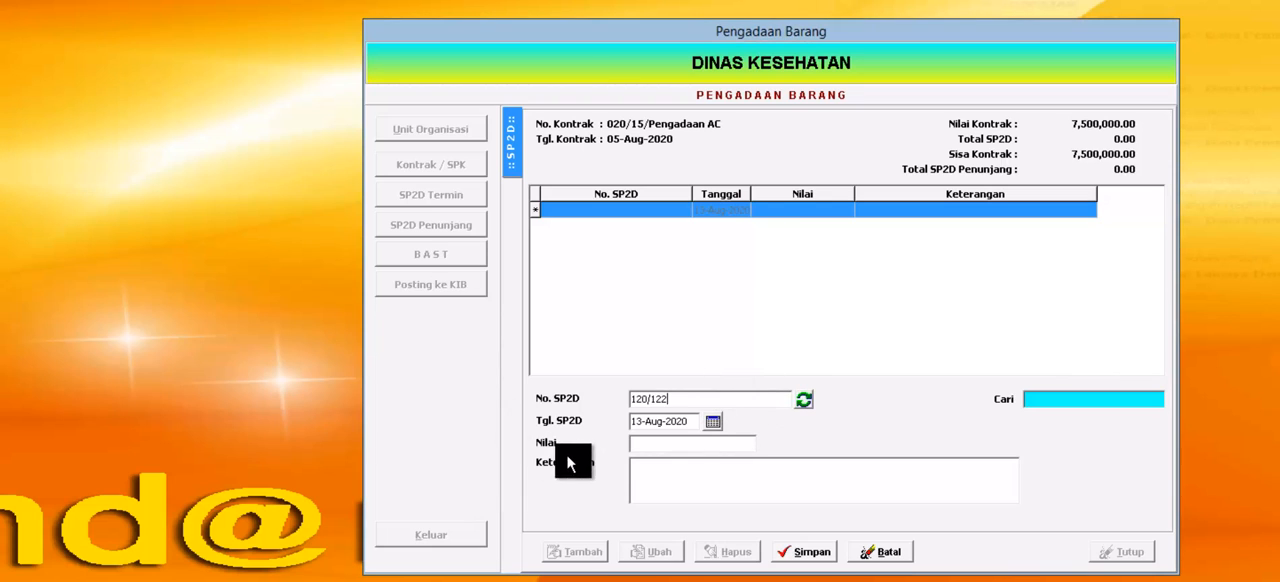
left_click(648, 444)
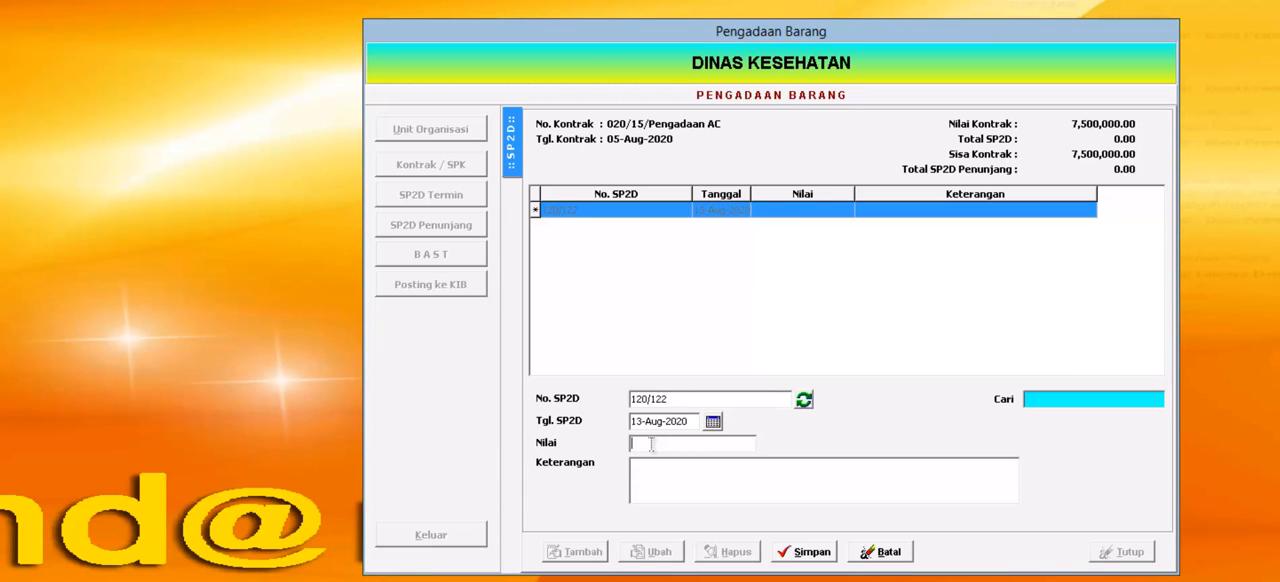
type("7500000")
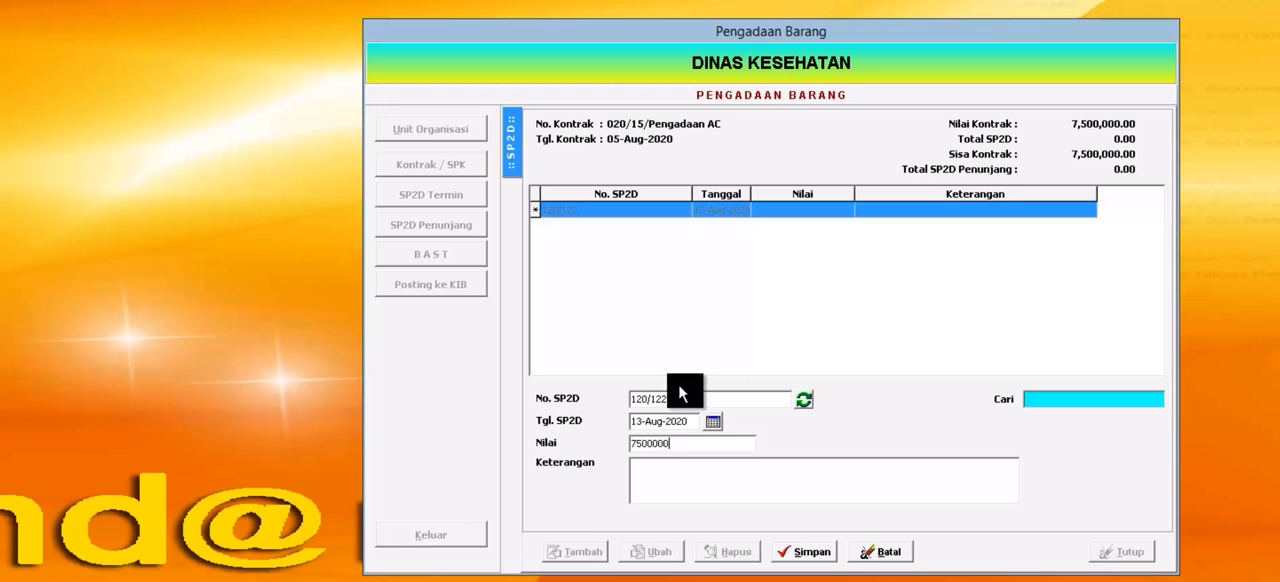
left_click(814, 558)
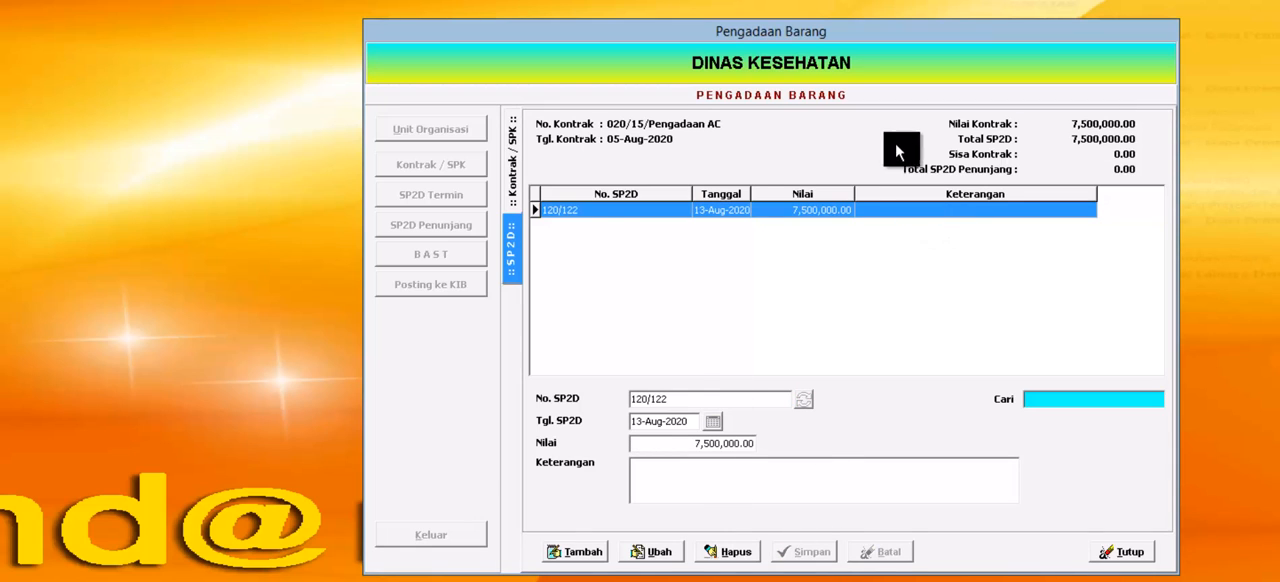
left_click(1128, 554)
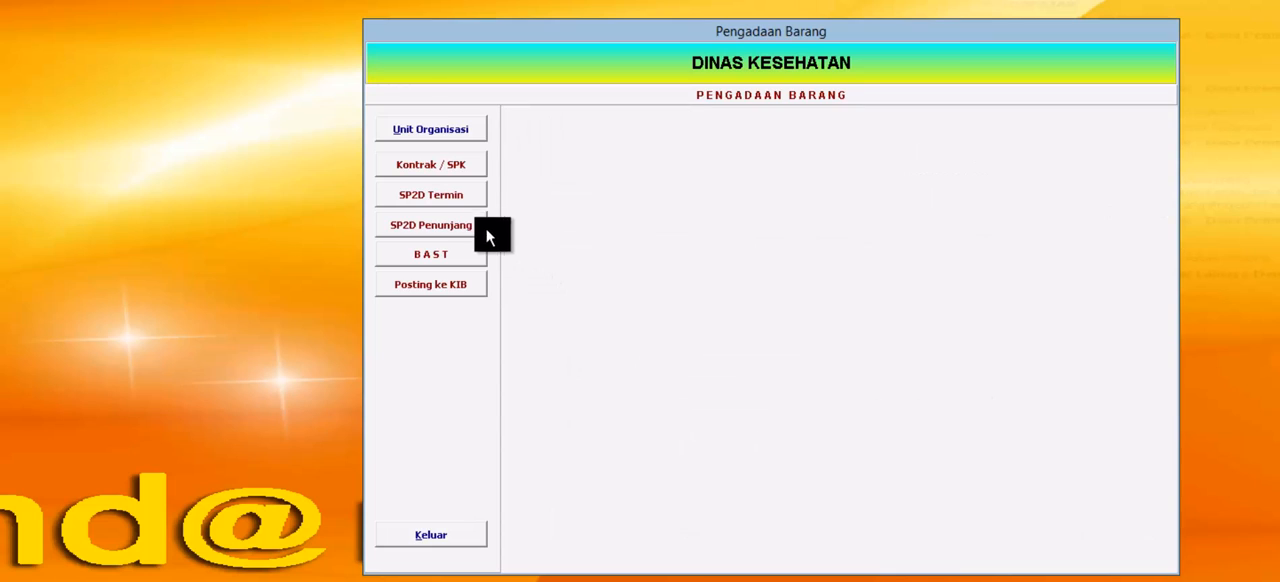